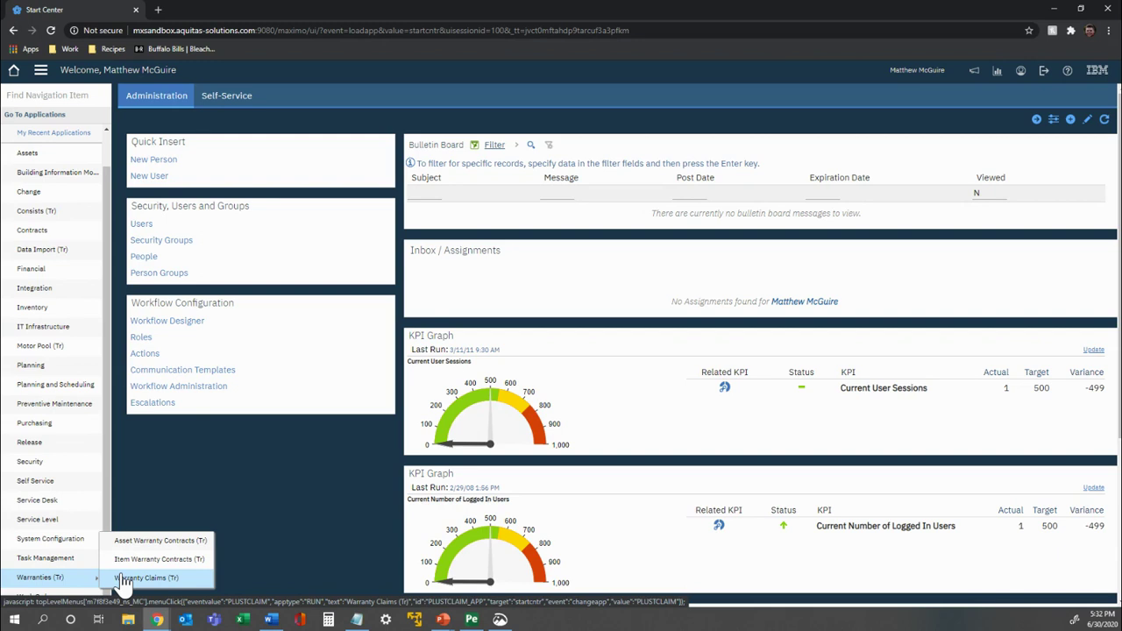
# Step: Create a new asset warranty contract described as "New Truck coverage" and assign the first listed person as its buyer
pyautogui.click(133, 541)
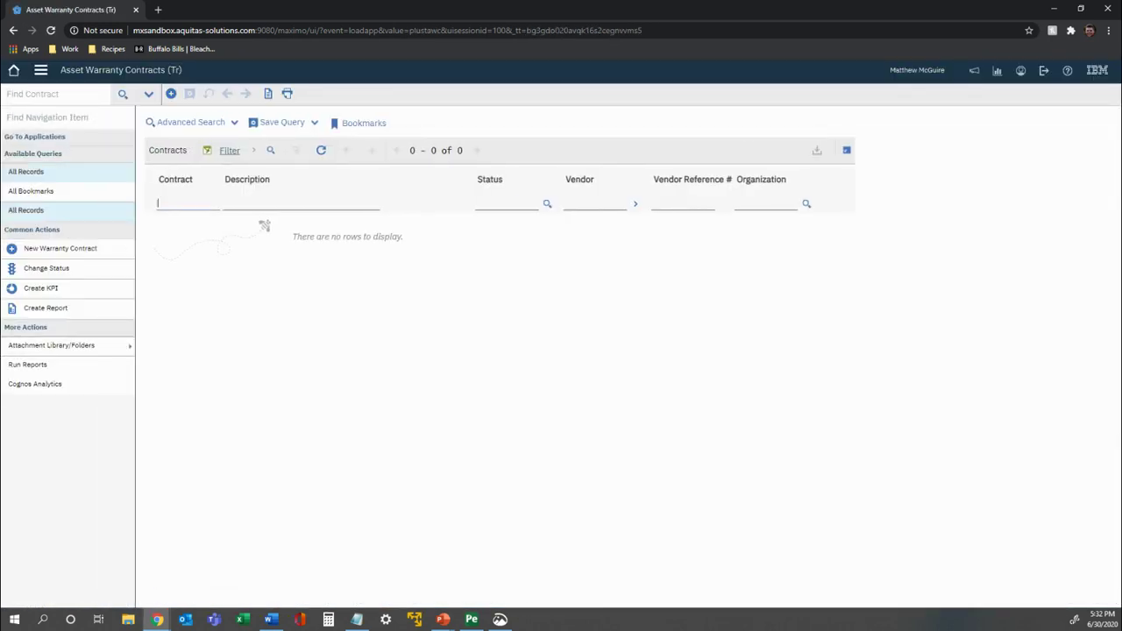
pyautogui.click(172, 95)
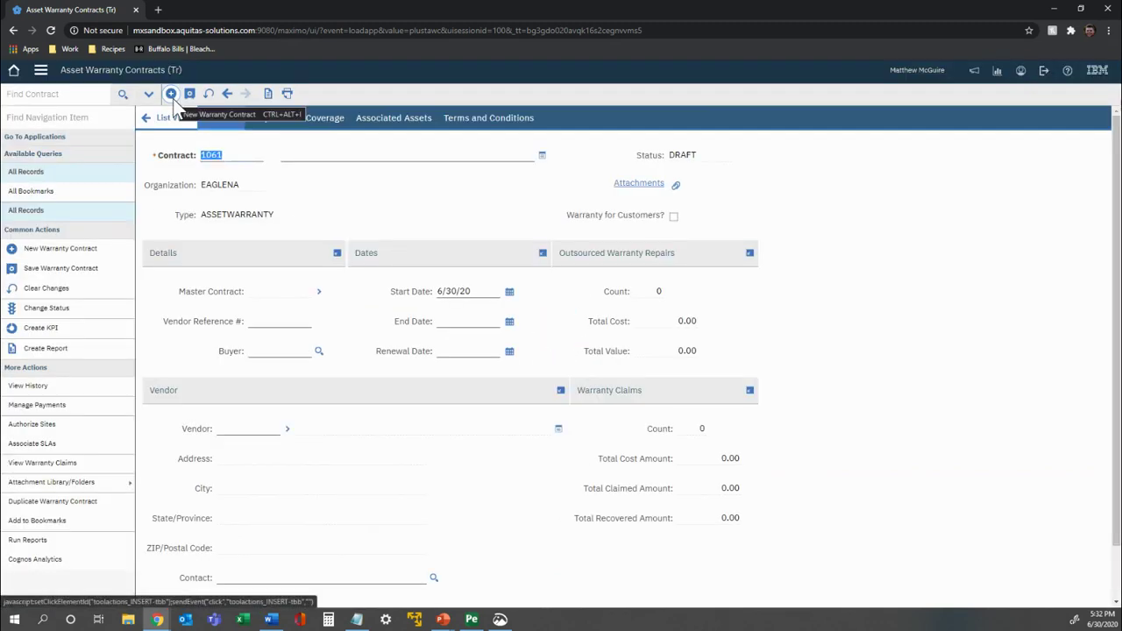
pyautogui.click(297, 154)
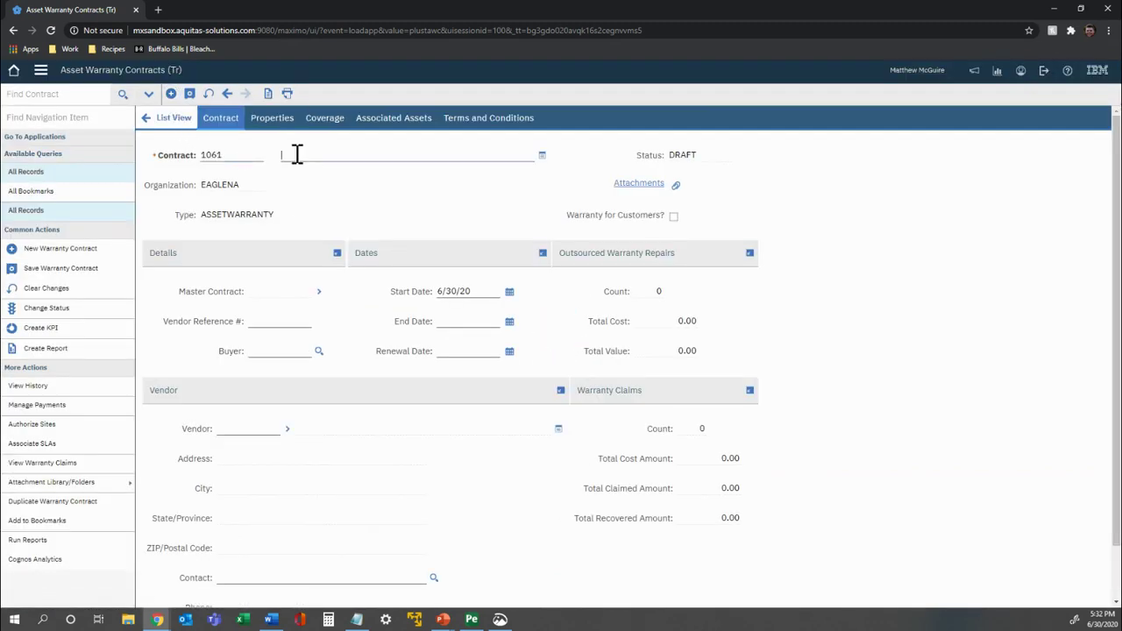
pyautogui.write('New Truck Woverage')
pyautogui.click(319, 351)
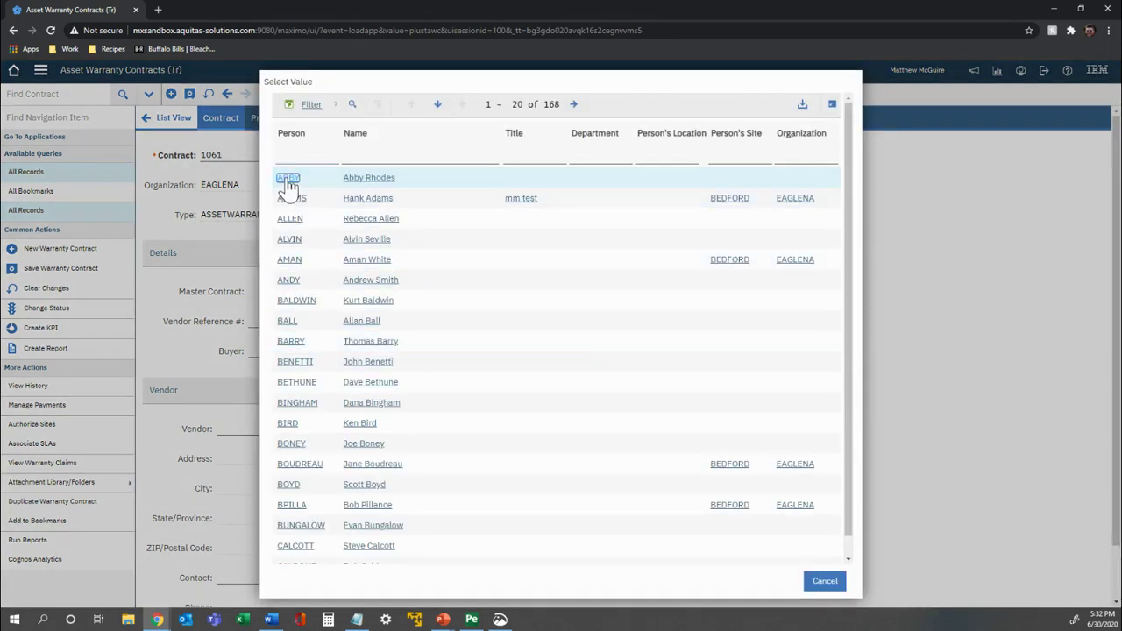
pyautogui.click(286, 179)
# Step: Set the warranty contract's end date to 6/30/2023
pyautogui.click(509, 323)
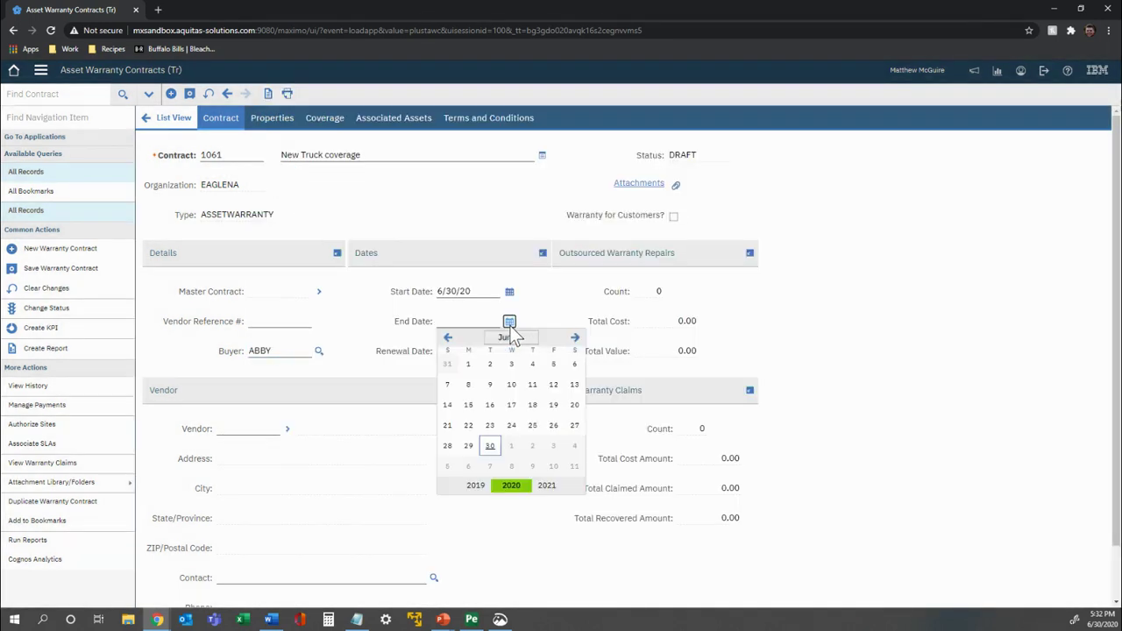
pyautogui.click(549, 491)
pyautogui.click(549, 491)
pyautogui.click(553, 445)
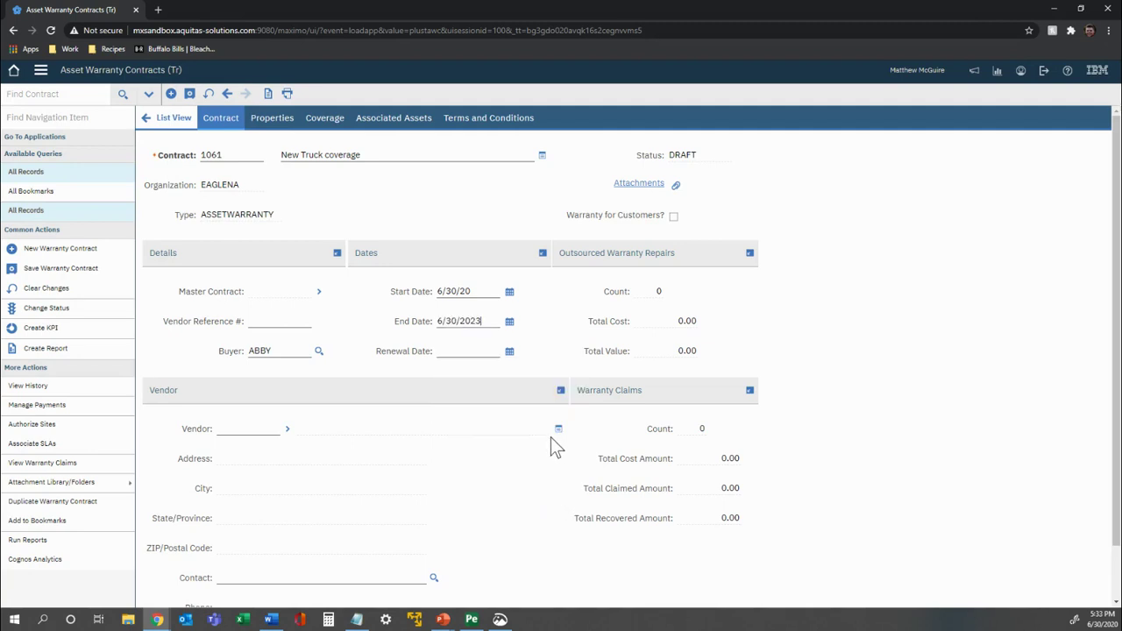
# Step: Set the warranty contract's renewal date to 5/30/23, one month before the end date
pyautogui.click(509, 351)
pyautogui.click(547, 517)
pyautogui.click(547, 518)
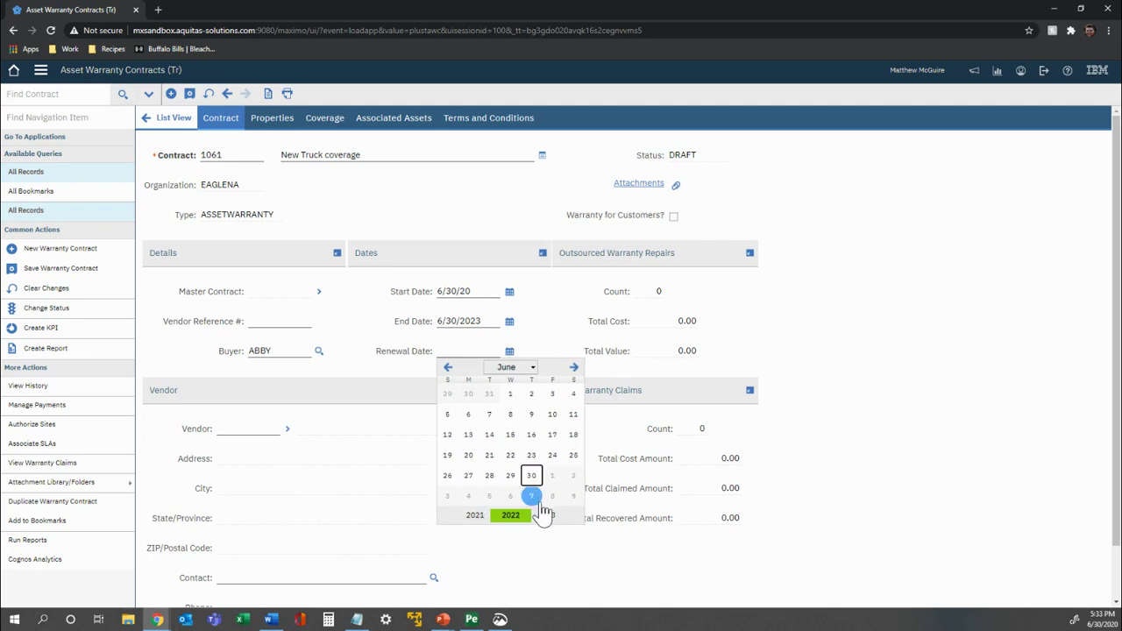
pyautogui.click(547, 517)
pyautogui.click(448, 368)
pyautogui.click(490, 476)
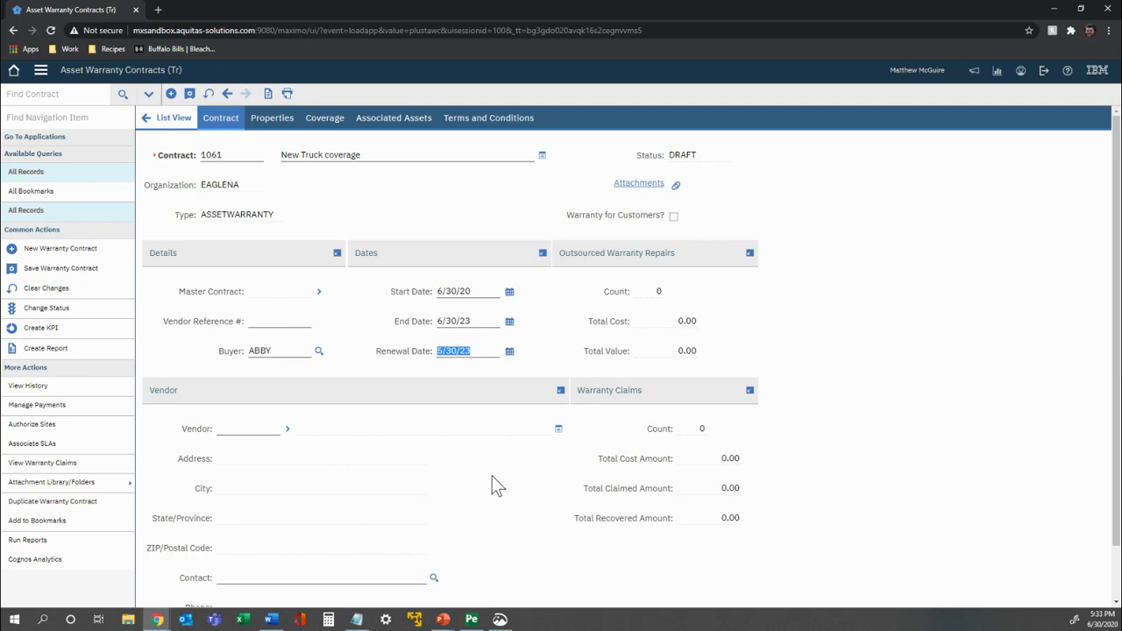
# Step: Look up vendors starting with "ati" and assign ATI (Atlantic Trading, Inc) as the contract's vendor
pyautogui.click(276, 431)
pyautogui.write('ati')
pyautogui.press('Tab')
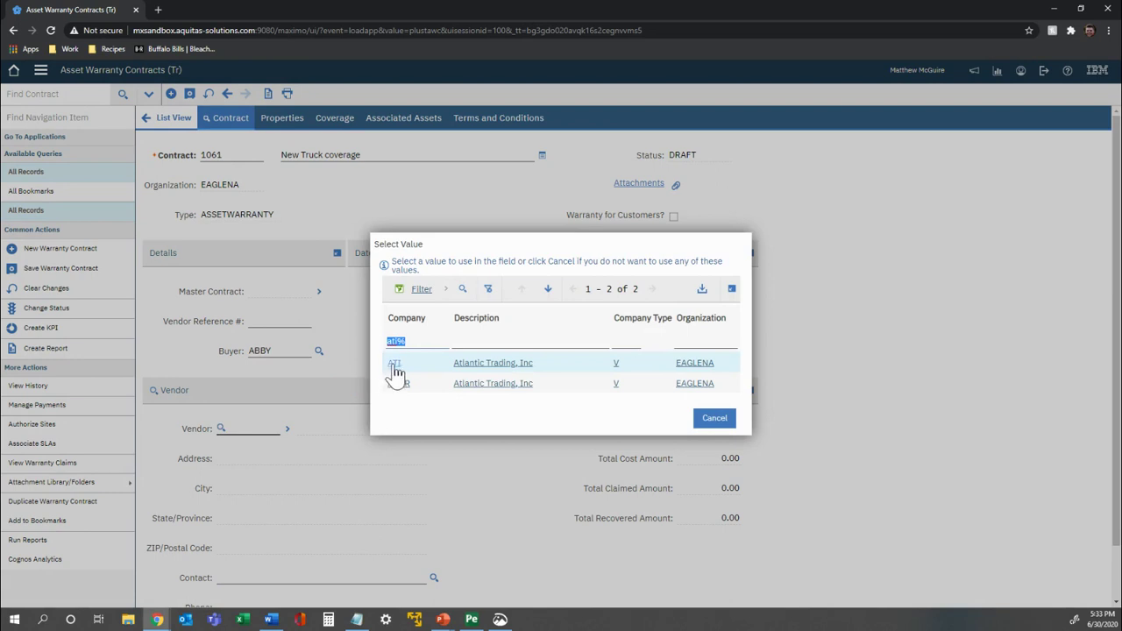
pyautogui.click(395, 365)
pyautogui.scroll(-1, 485, 389)
pyautogui.scroll(1, 487, 390)
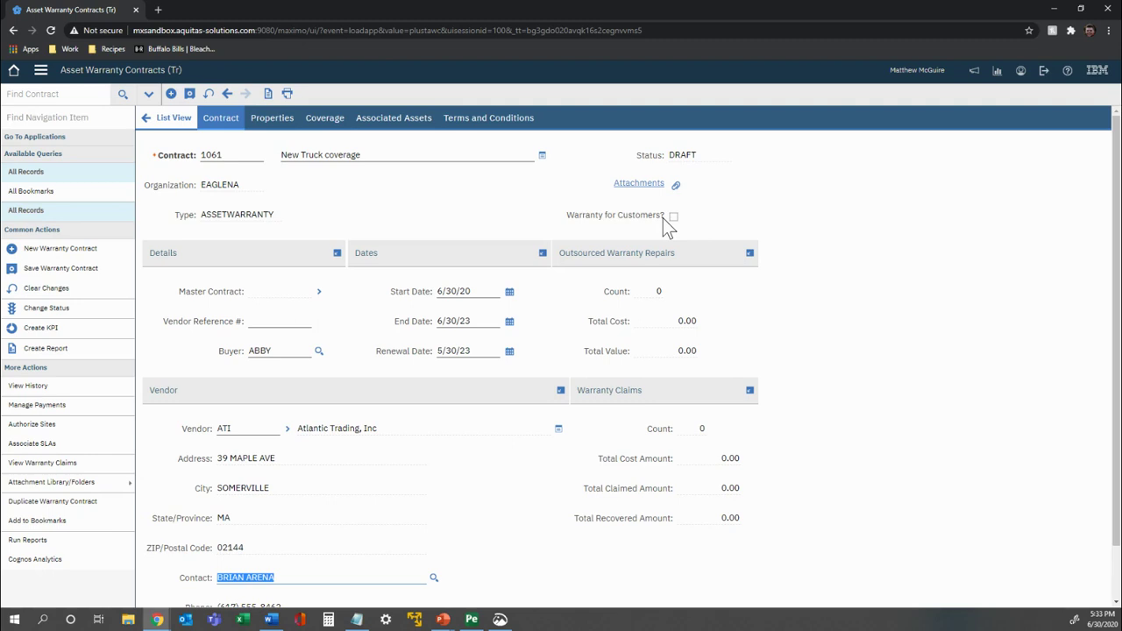
# Step: Check the contract's properties and add a coverage line described as "Bumper to bumper coverage"
pyautogui.click(274, 119)
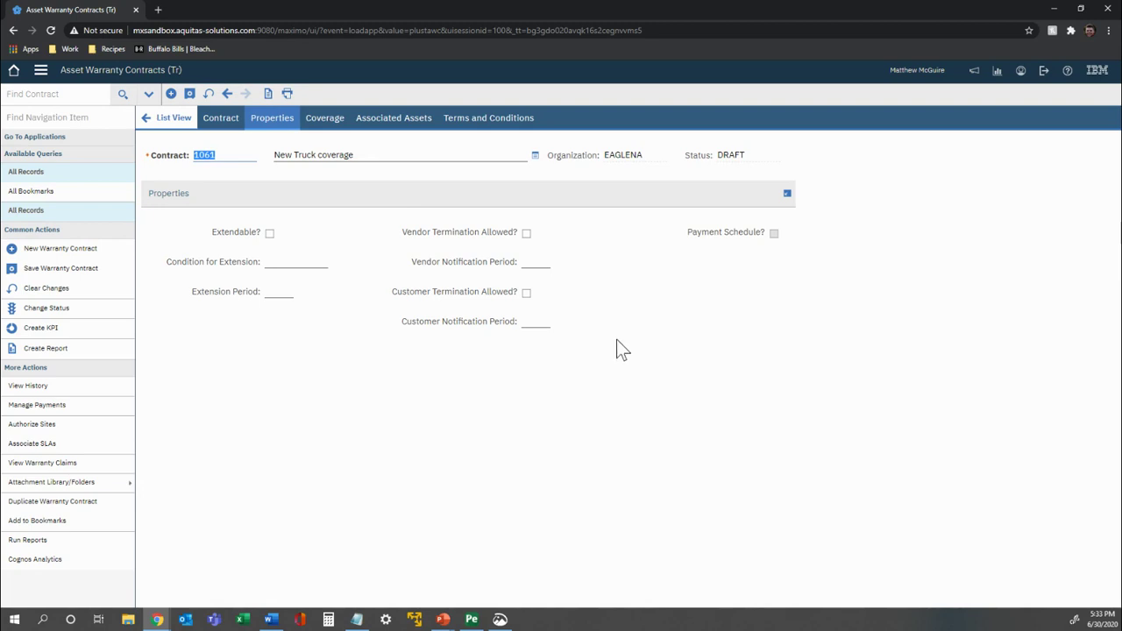
pyautogui.click(332, 129)
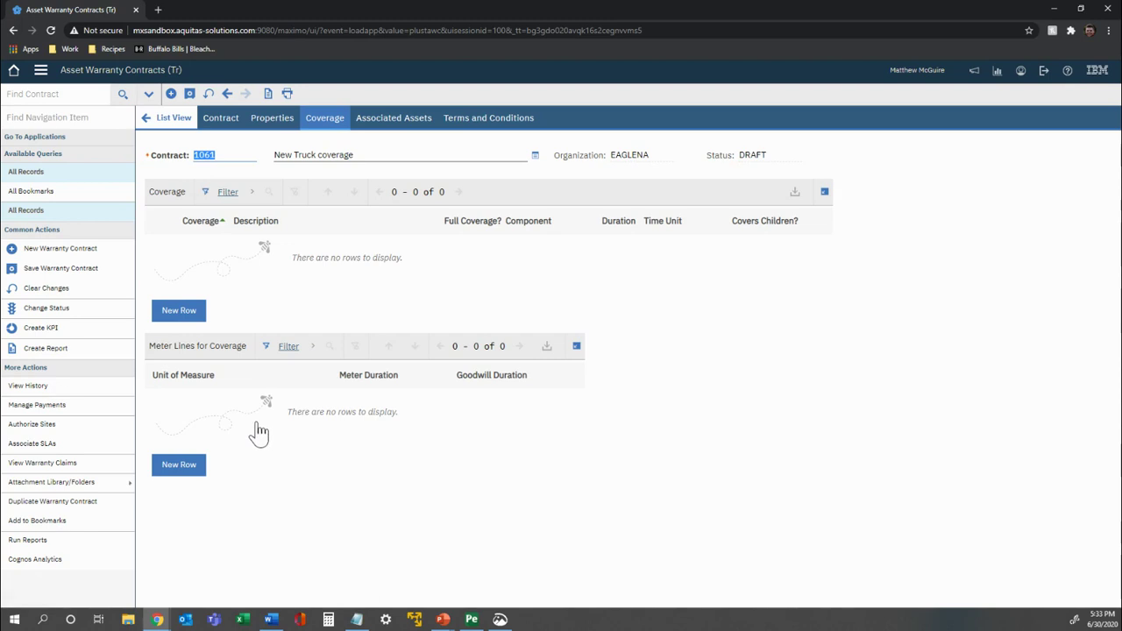
pyautogui.click(180, 311)
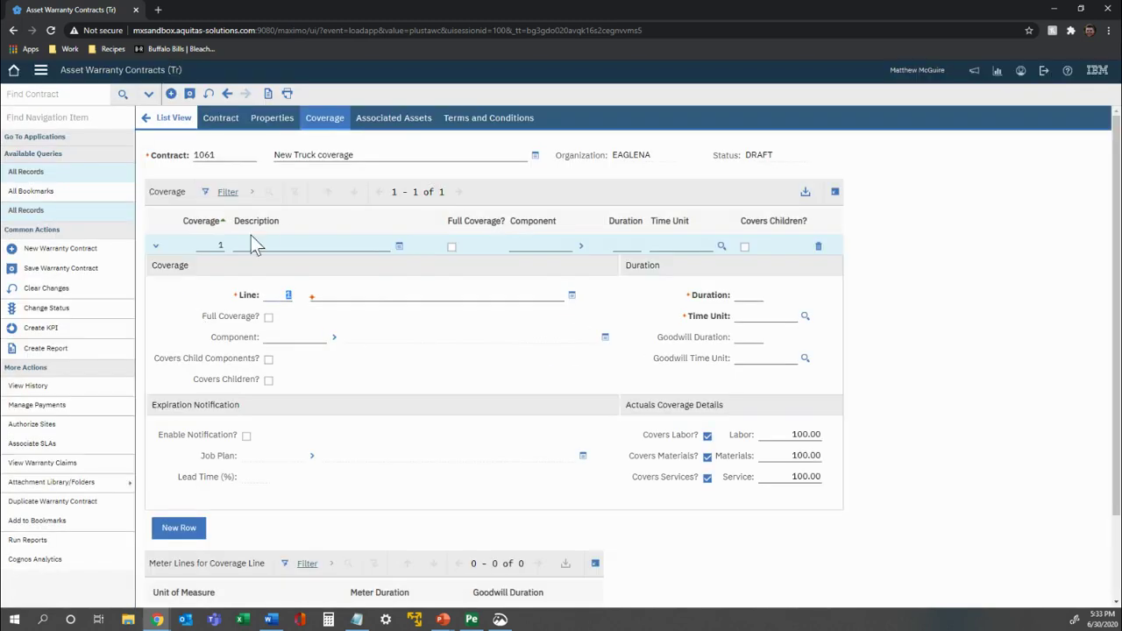
pyautogui.click(365, 296)
pyautogui.write('Bumper to bumper coverage')
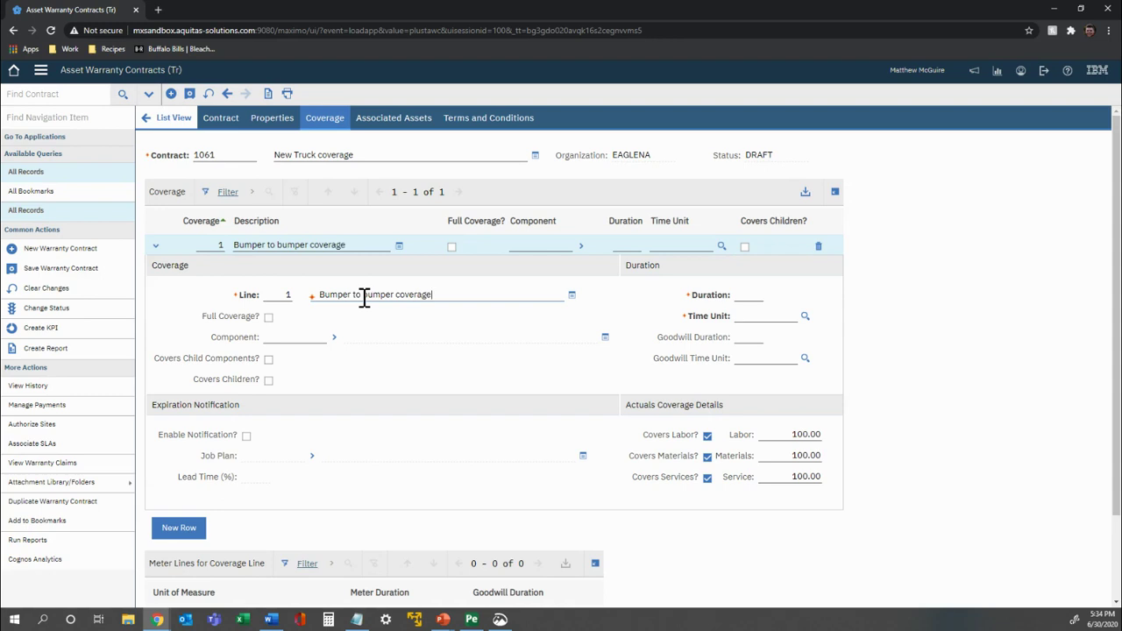
# Step: Mark the bumper to bumper line as full coverage and set its duration to 3 YEARS
pyautogui.click(268, 316)
pyautogui.click(752, 295)
pyautogui.write('3')
pyautogui.press('Tab')
pyautogui.write('year')
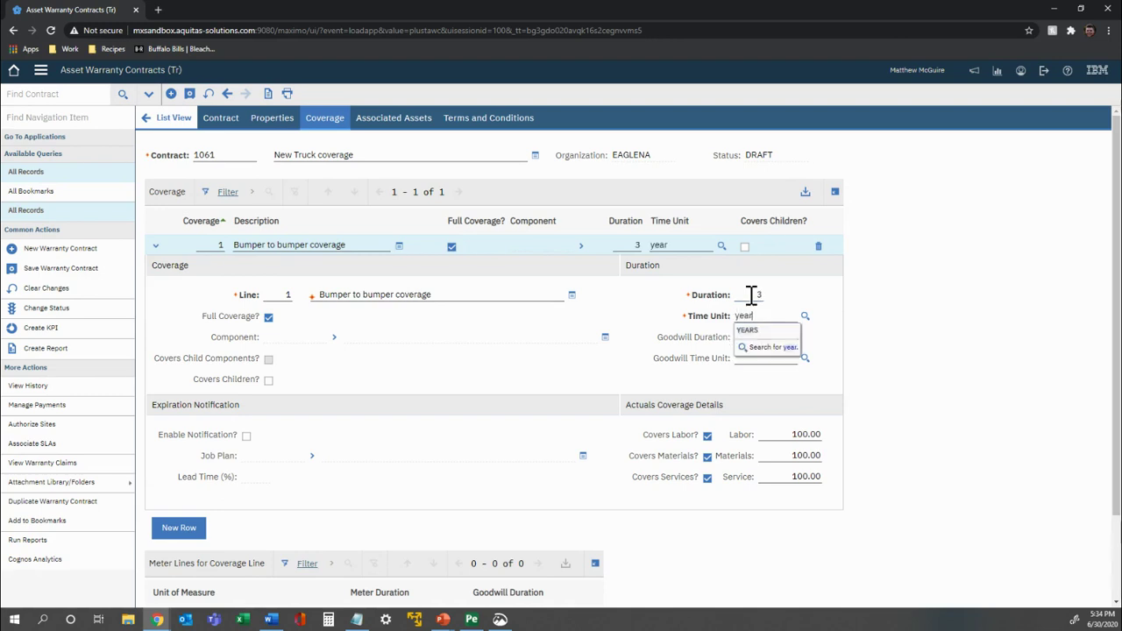
pyautogui.press('Tab')
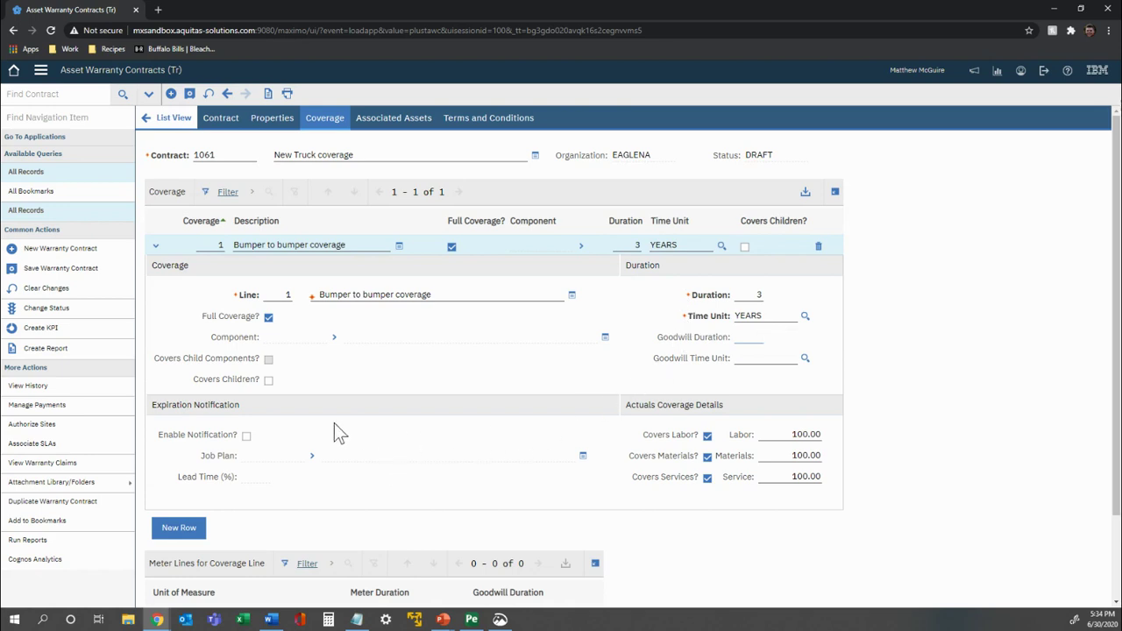
# Step: Enable expiration notification with a 10% lead time and set the coverage line's labor coverage to 75
pyautogui.click(246, 435)
pyautogui.click(313, 456)
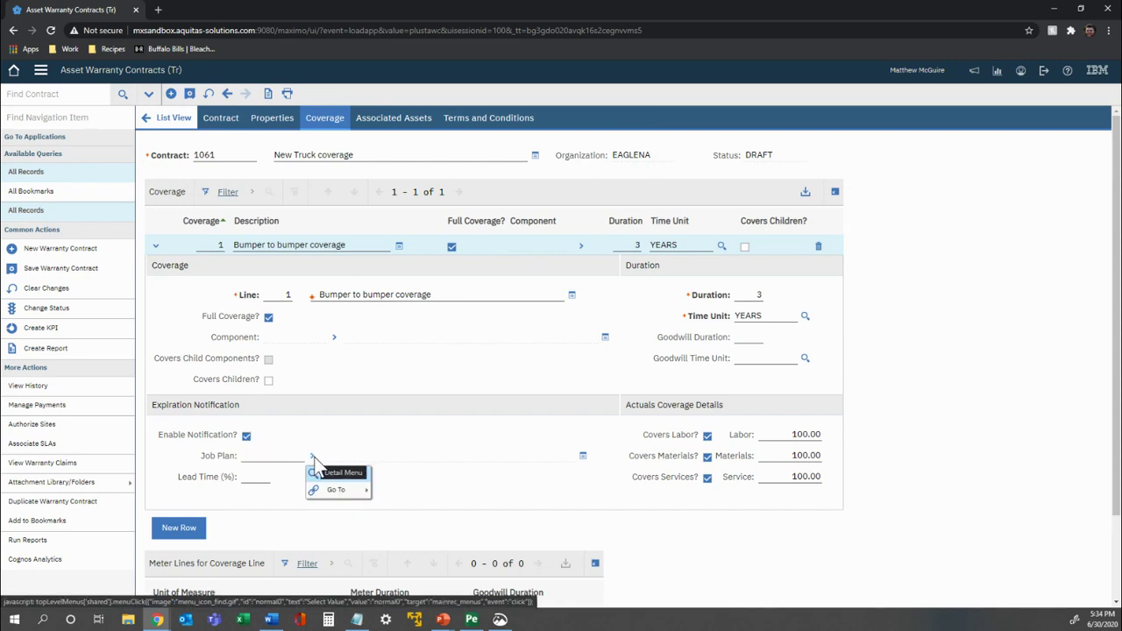
pyautogui.click(261, 478)
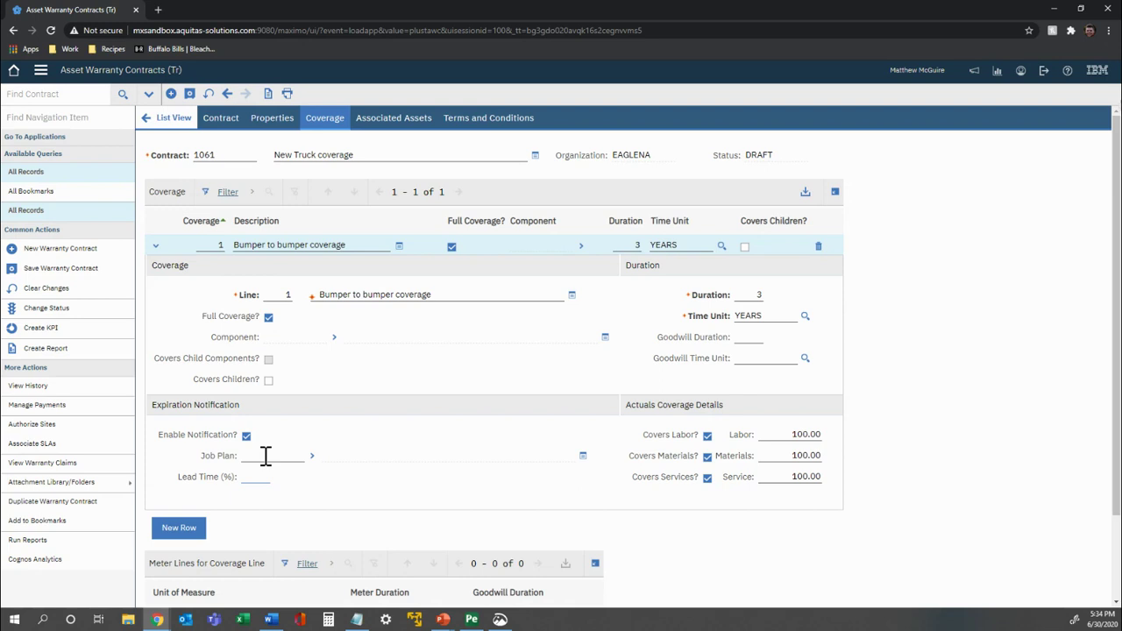
pyautogui.write('10')
pyautogui.click(805, 433)
pyautogui.write('75')
pyautogui.press('Tab')
# Step: Add a meter line to the coverage with MILES as unit of measure and a meter duration of 36000
pyautogui.scroll(-2, 827, 492)
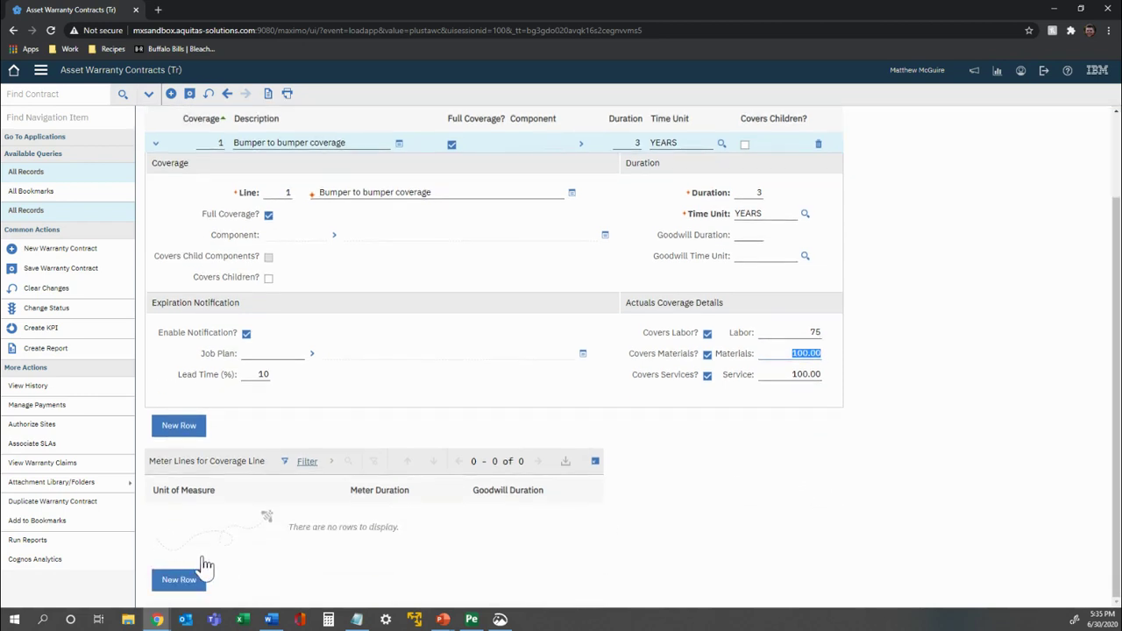
pyautogui.click(184, 582)
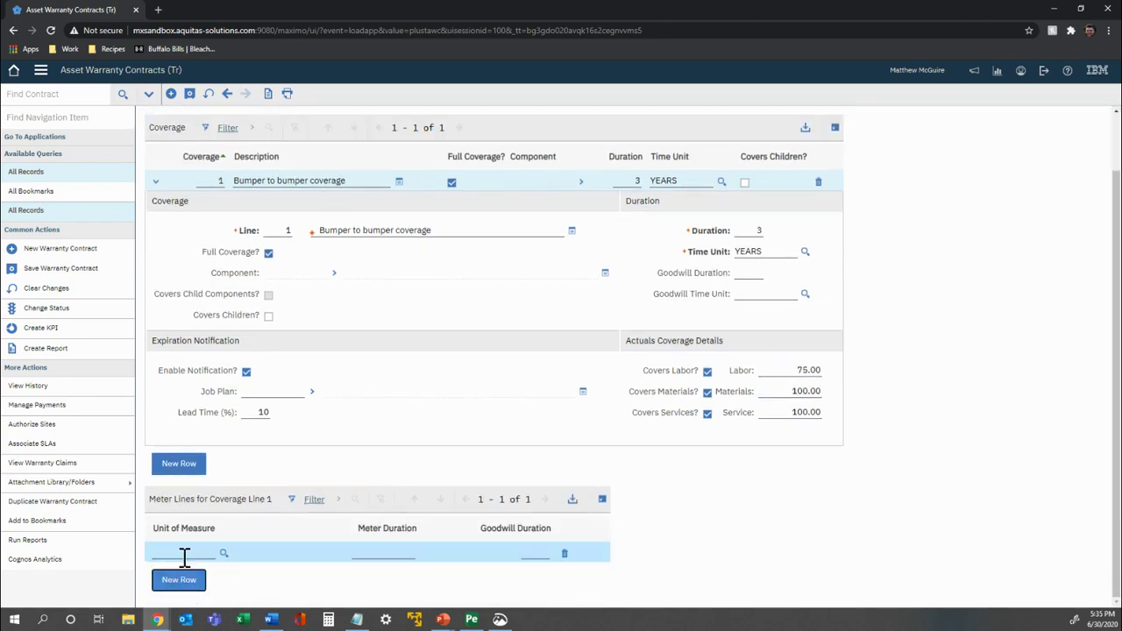
pyautogui.write('miles')
pyautogui.press('BackSpace')
pyautogui.press('BackSpace')
pyautogui.write('es')
pyautogui.press('Tab')
pyautogui.write('36000')
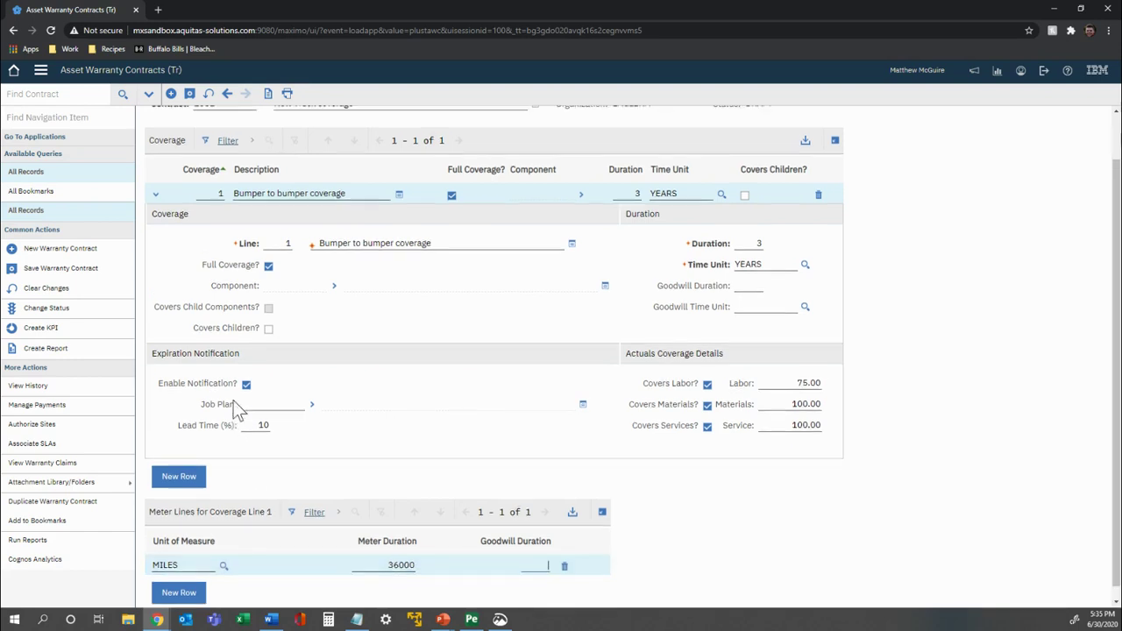
pyautogui.scroll(1, 233, 401)
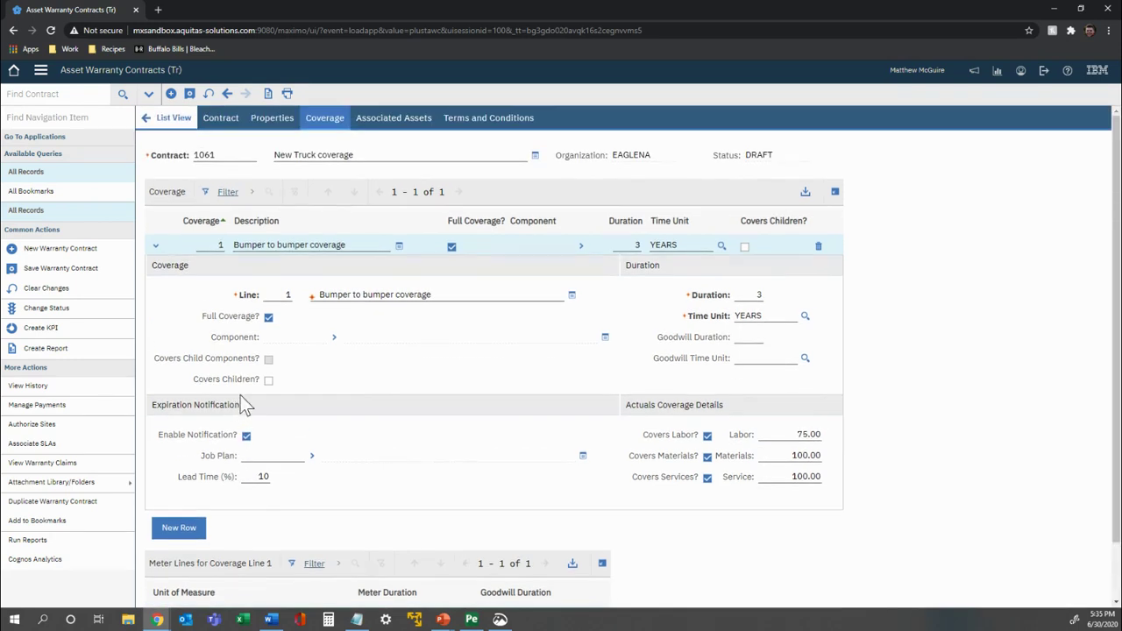
# Step: Review the contract's terms and conditions and its associated assets
pyautogui.click(399, 121)
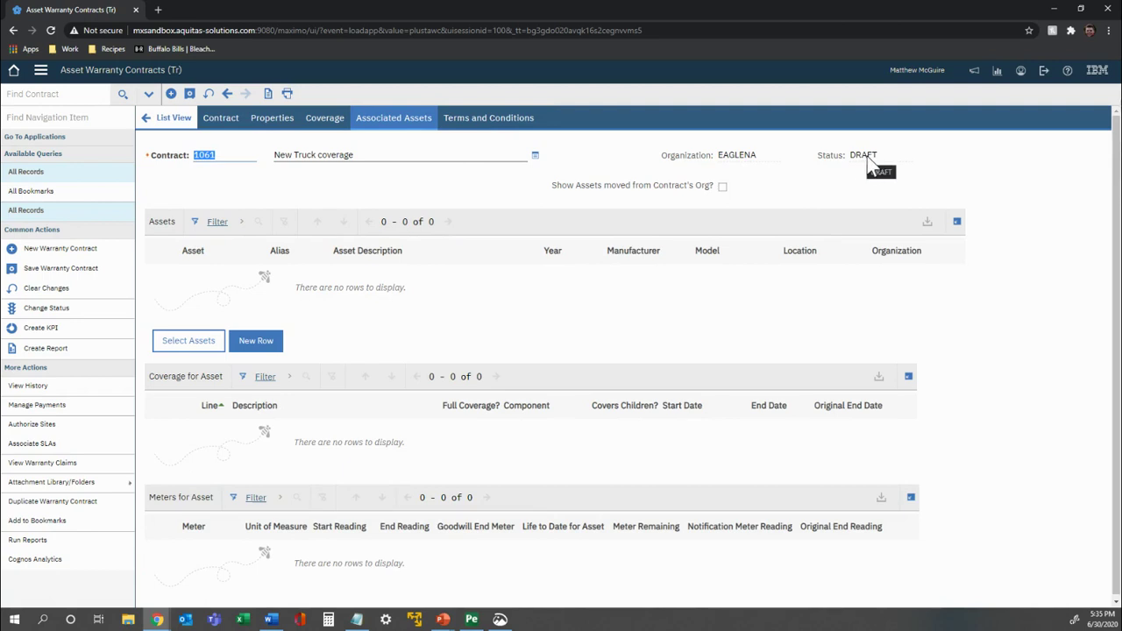
pyautogui.click(517, 131)
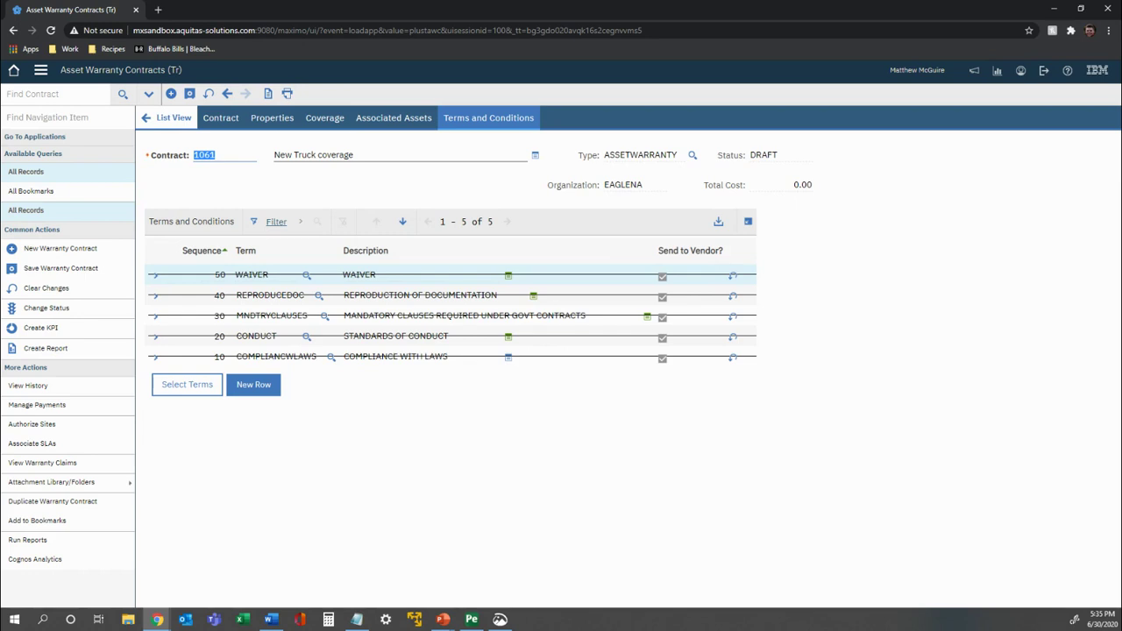
pyautogui.click(396, 124)
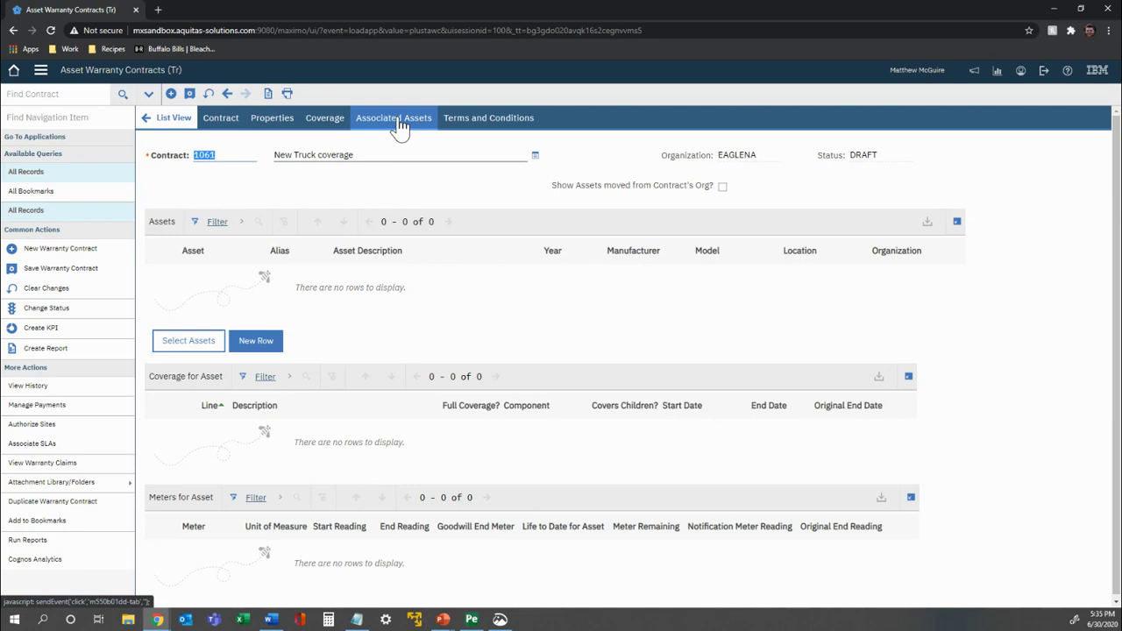
# Step: Try to change the warranty contract's status to Approved
pyautogui.click(72, 314)
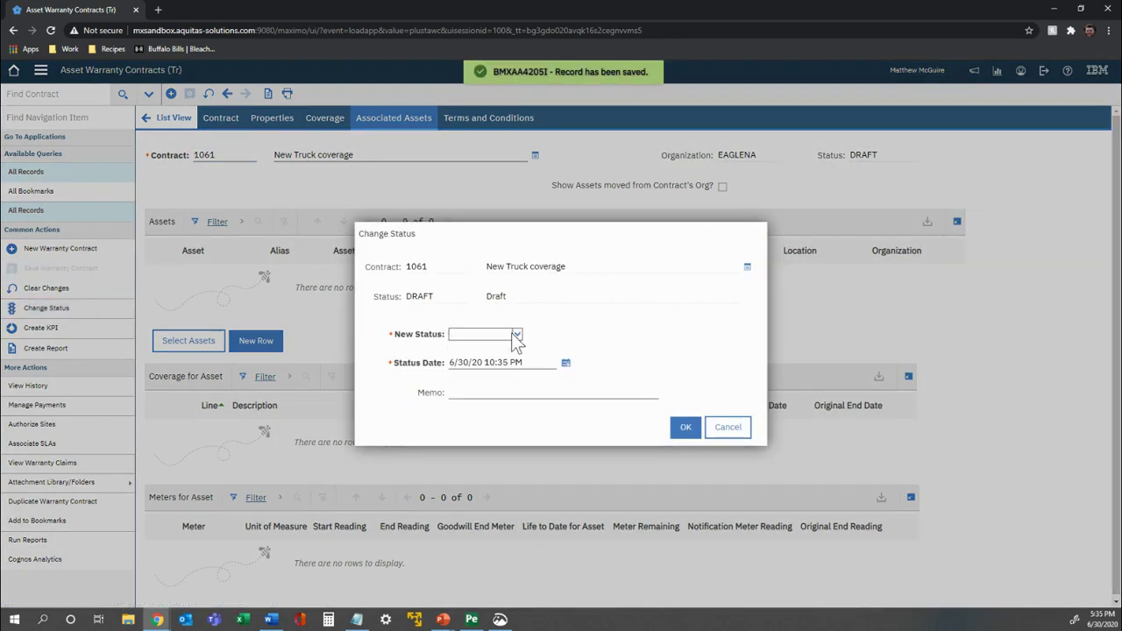
pyautogui.click(512, 333)
pyautogui.click(495, 349)
pyautogui.click(687, 427)
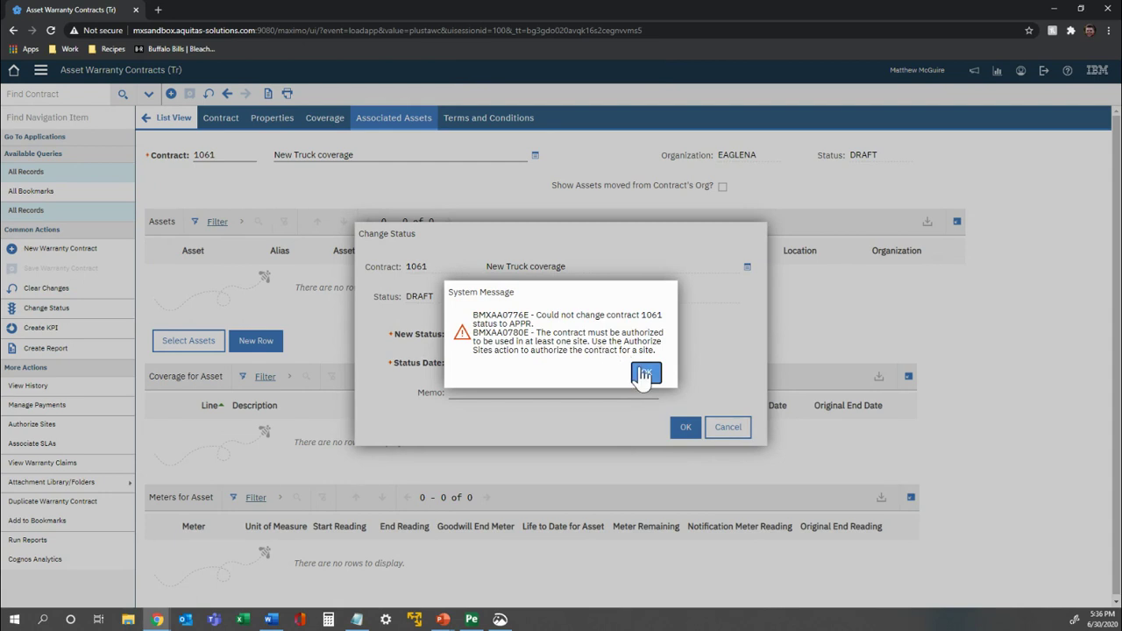
pyautogui.click(645, 371)
pyautogui.click(728, 429)
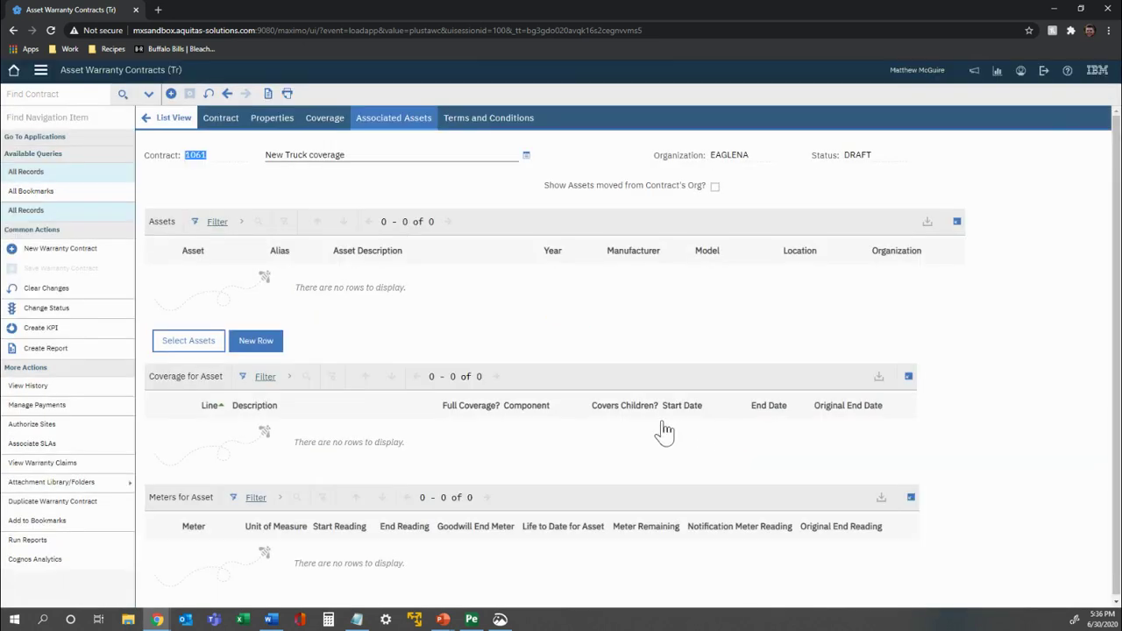
# Step: Authorize all sites in the EAGLENA organization to use the warranty contract
pyautogui.click(112, 430)
pyautogui.click(340, 393)
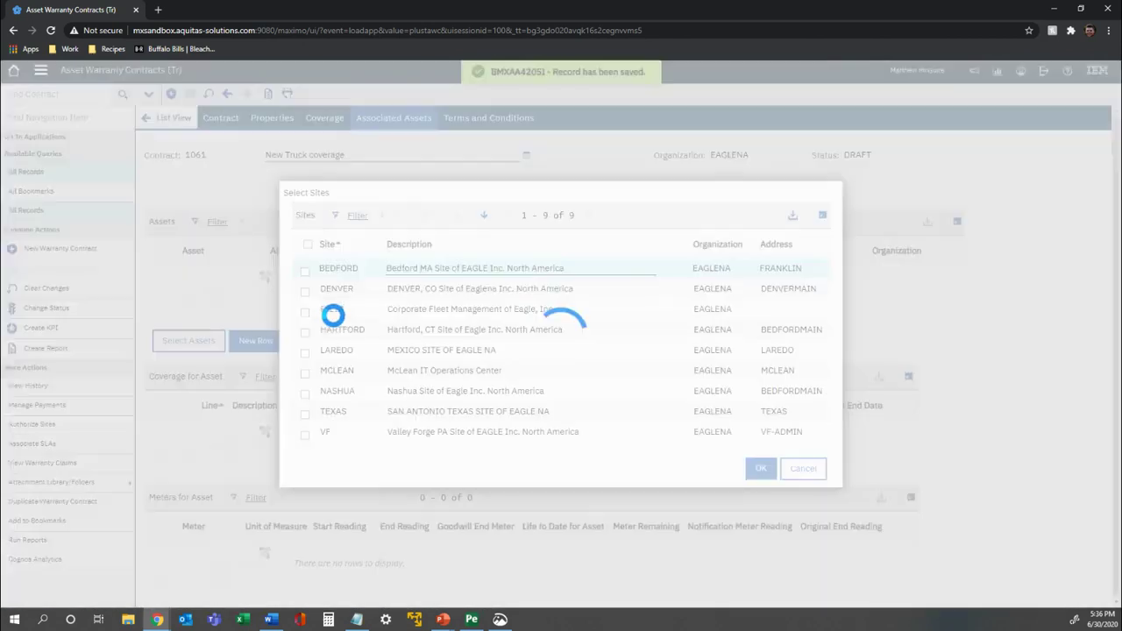
pyautogui.click(307, 245)
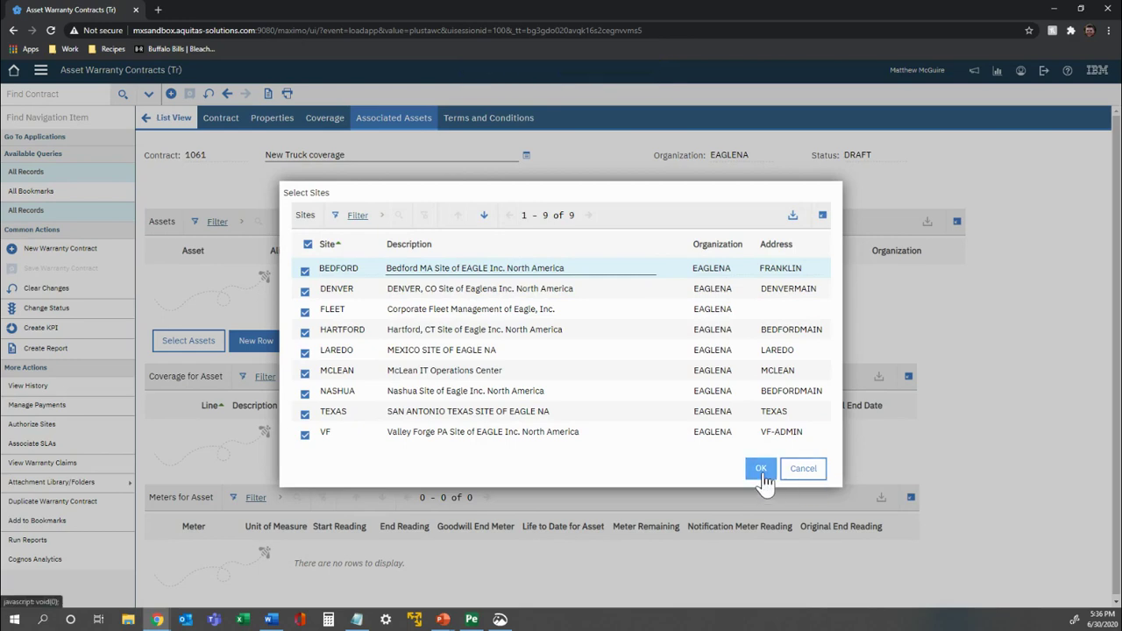
pyautogui.click(761, 470)
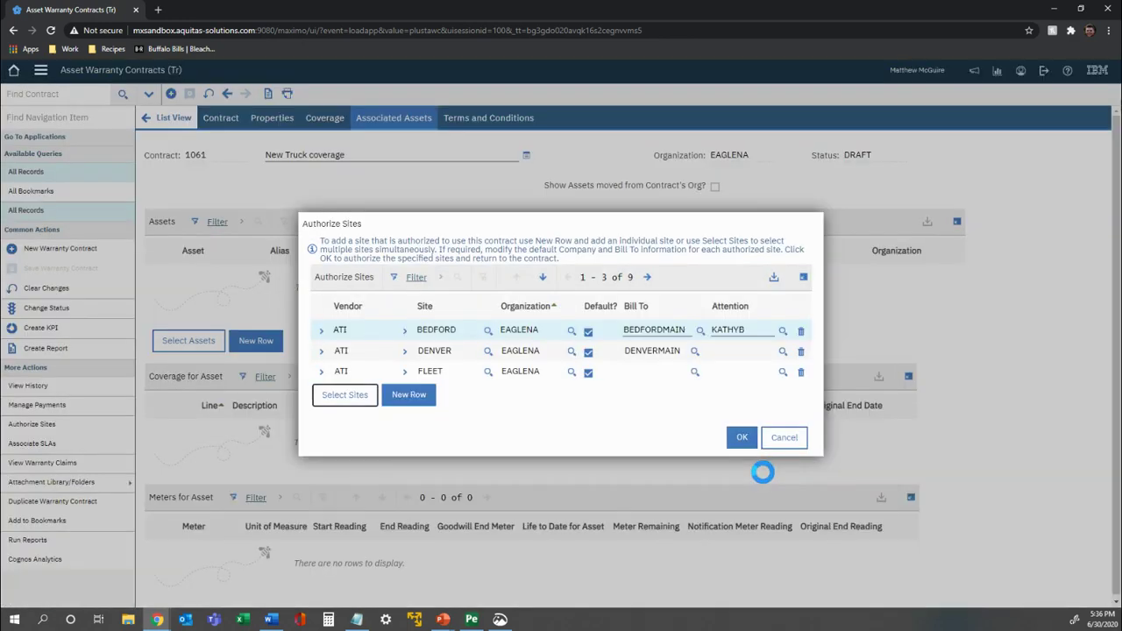
pyautogui.click(753, 438)
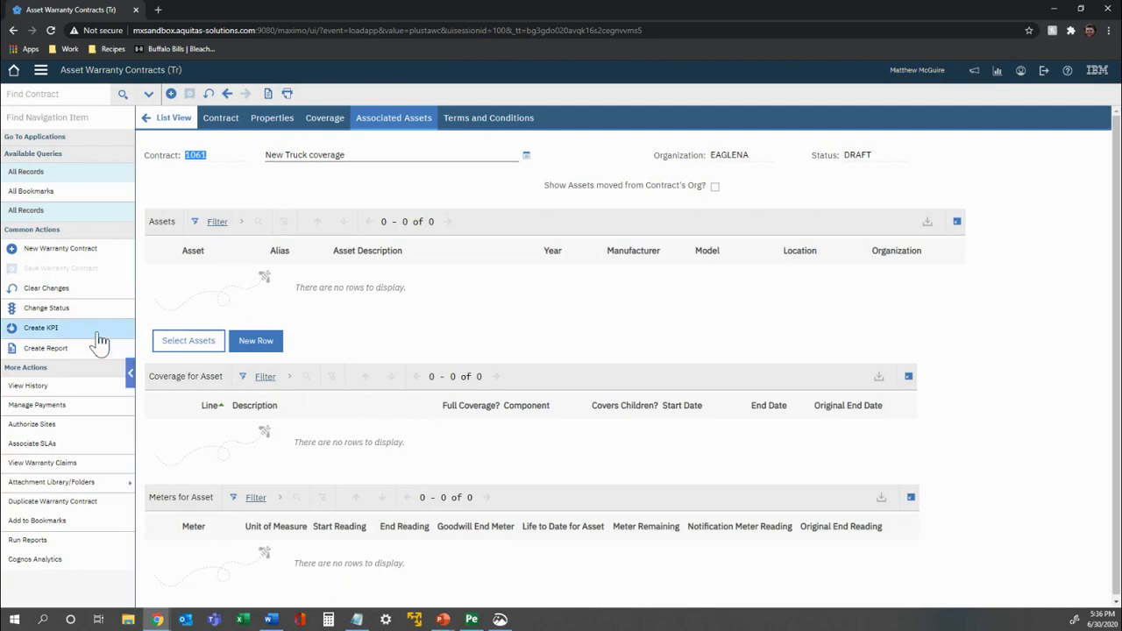
# Step: Change the status of the site-authorized warranty contract to Approved
pyautogui.click(92, 309)
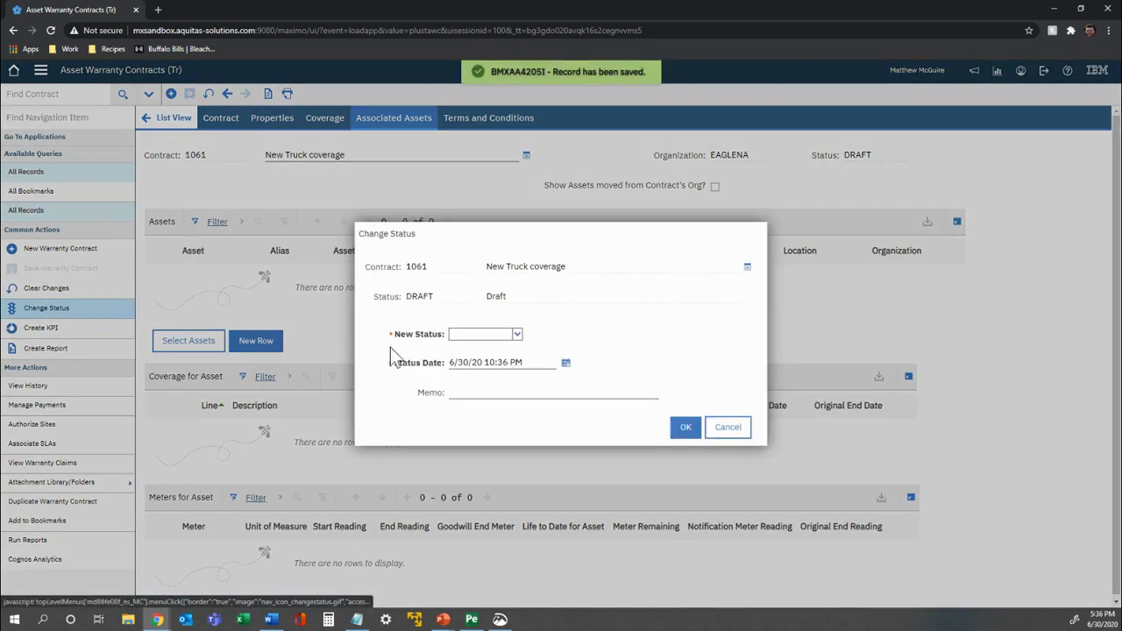
pyautogui.click(516, 336)
pyautogui.click(513, 348)
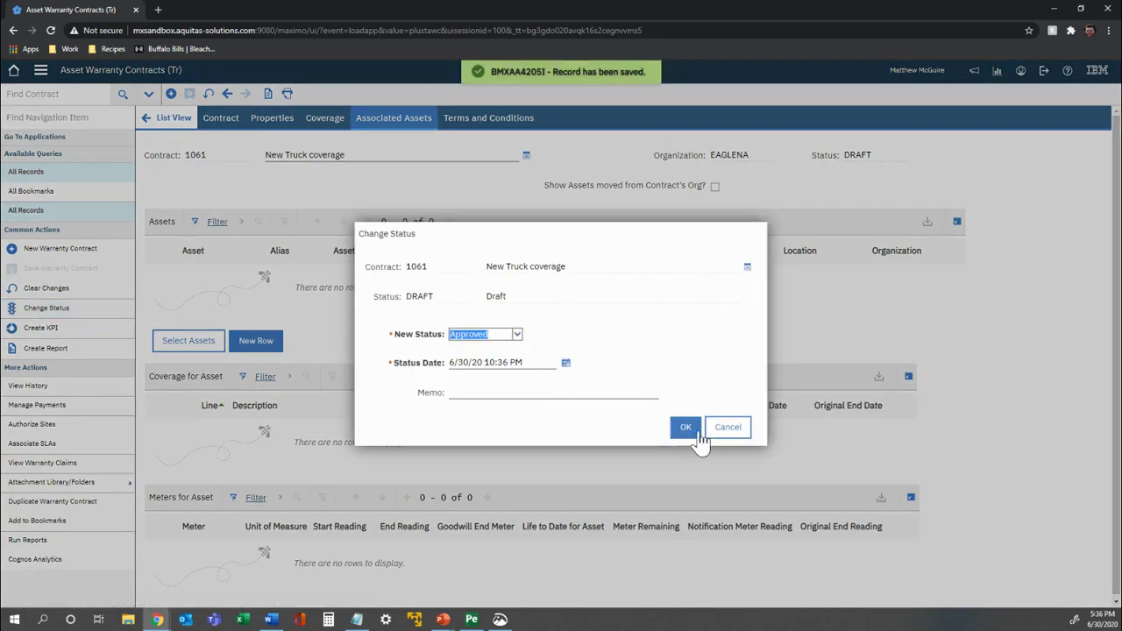
pyautogui.click(686, 427)
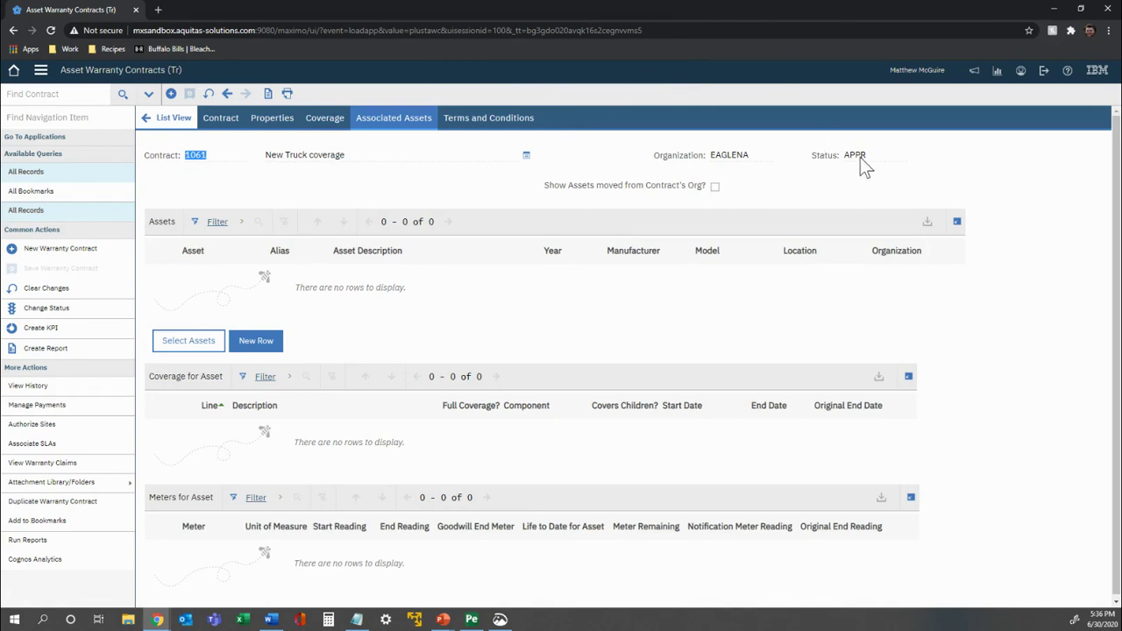
# Step: Associate the 95 FLD112 TRACTOR asset A5006 with the New Truck coverage contract and save the contract
pyautogui.click(205, 352)
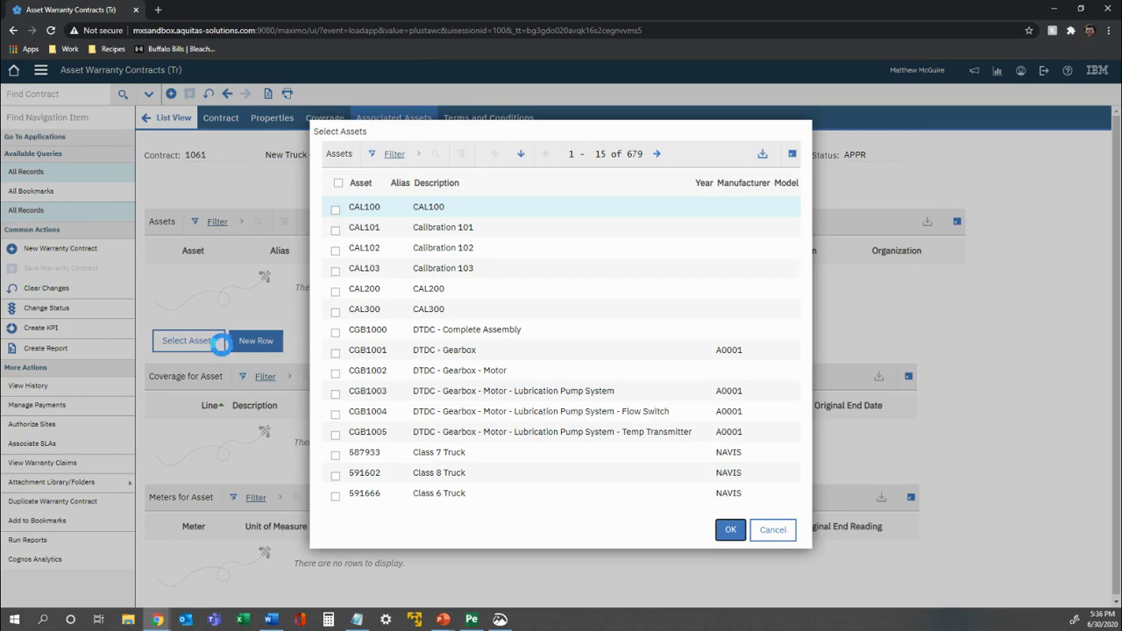
pyautogui.click(657, 153)
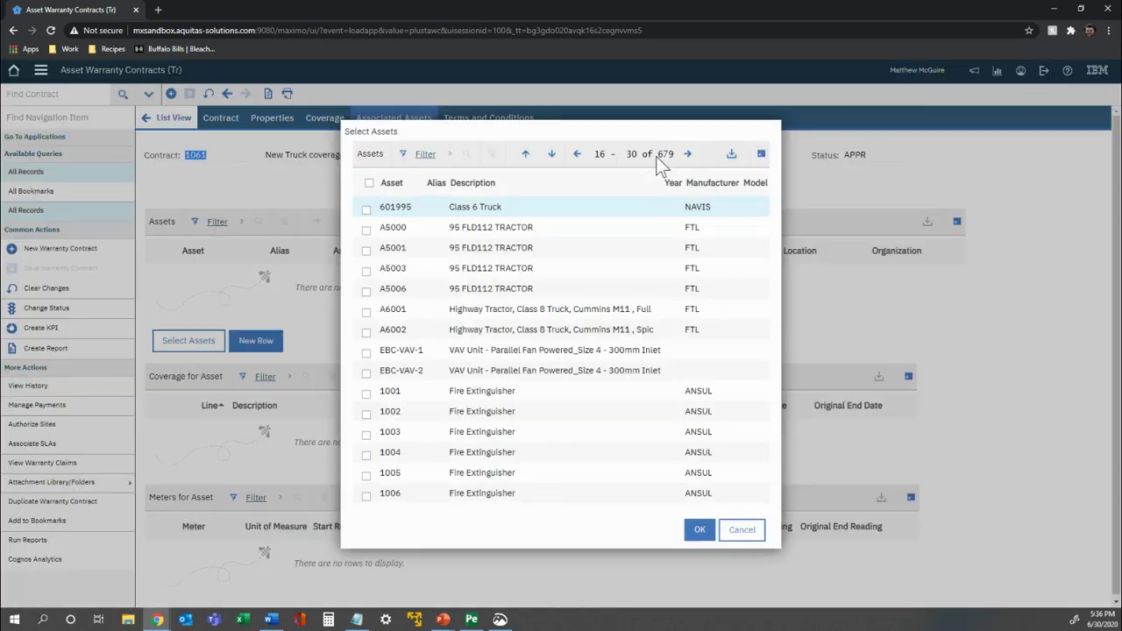
pyautogui.click(367, 292)
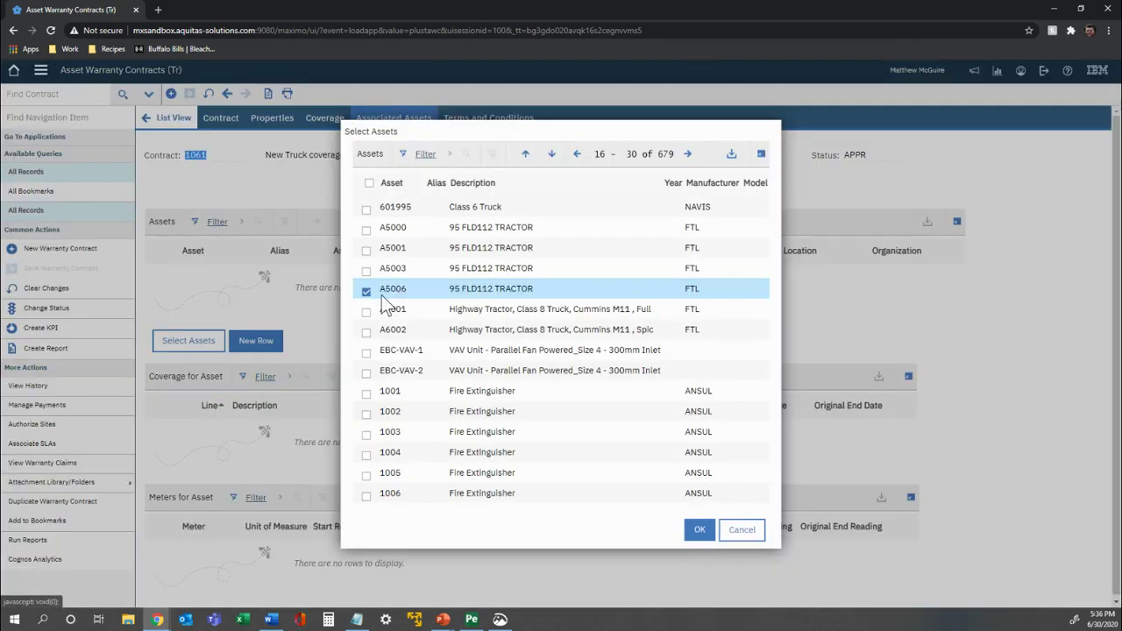
pyautogui.click(698, 530)
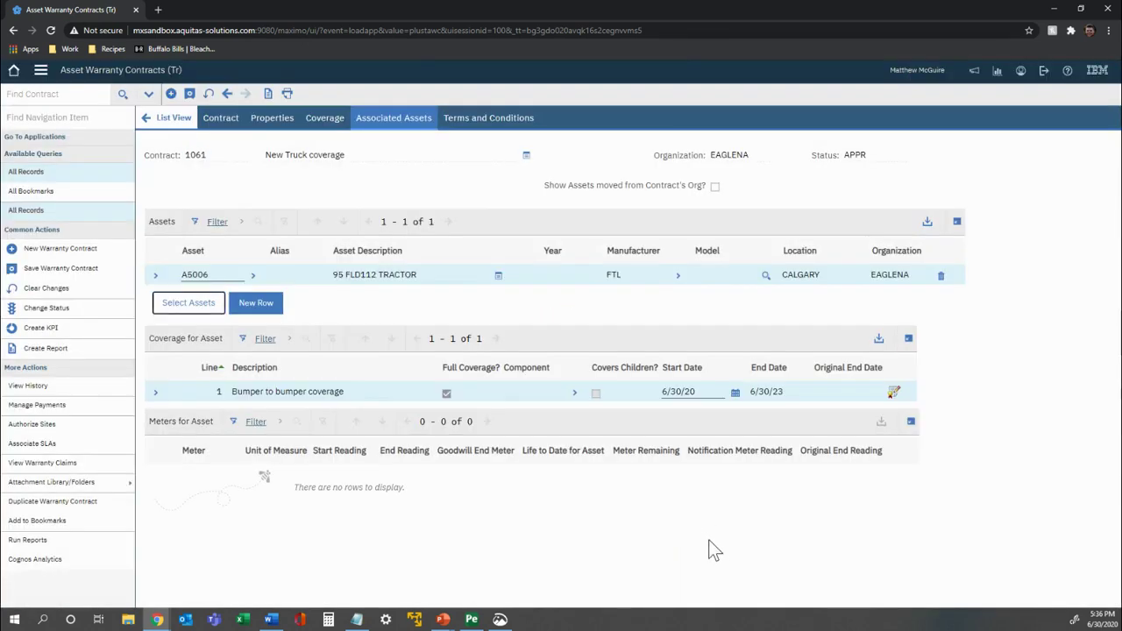
pyautogui.click(287, 275)
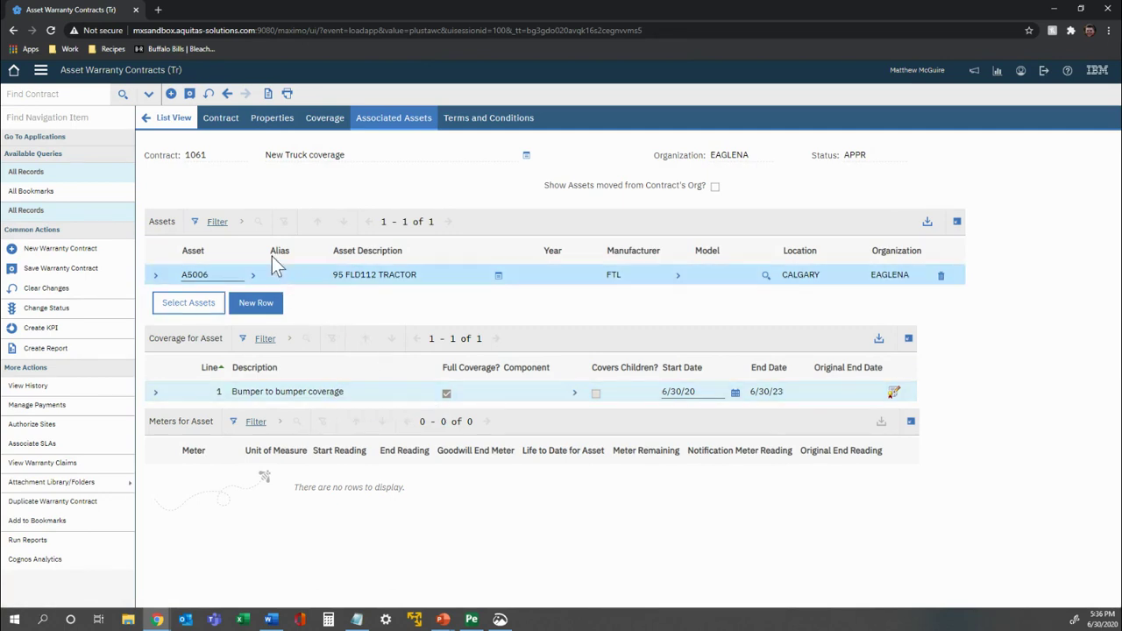
pyautogui.click(191, 95)
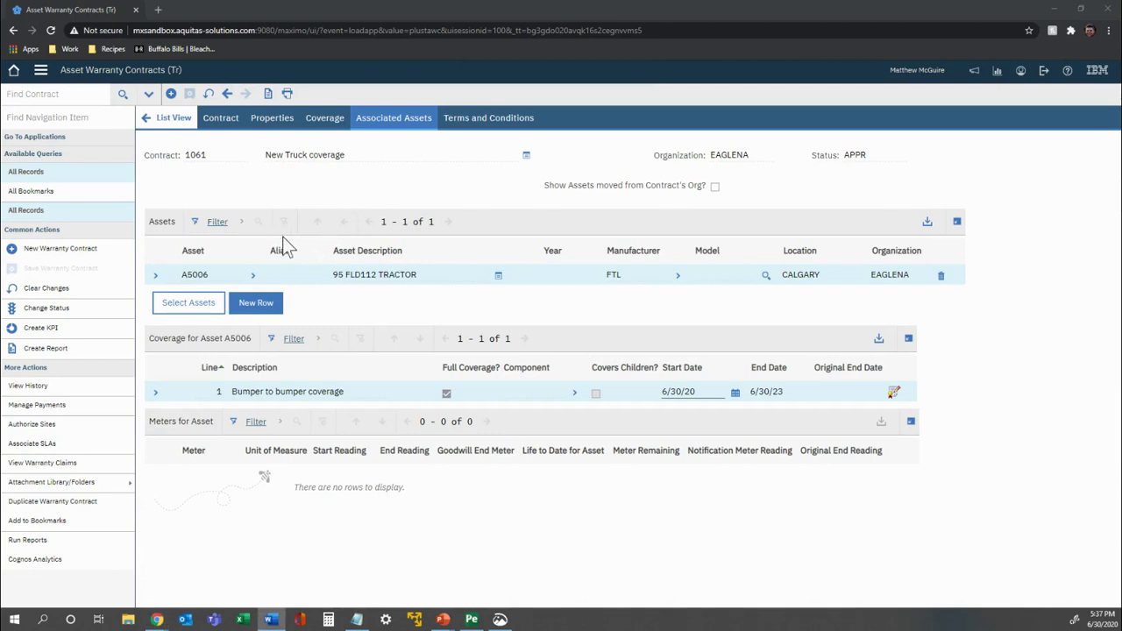
# Step: Open asset A5006 in Assets (Tr) and review its warranty contracts and coverage
pyautogui.click(42, 75)
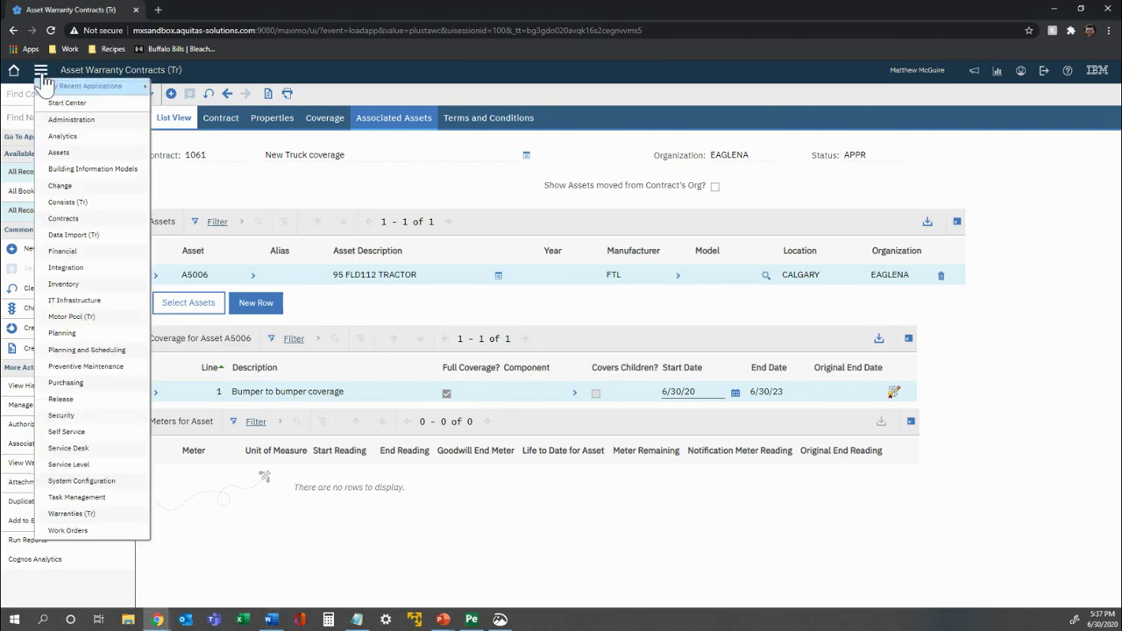
pyautogui.moveTo(70, 88)
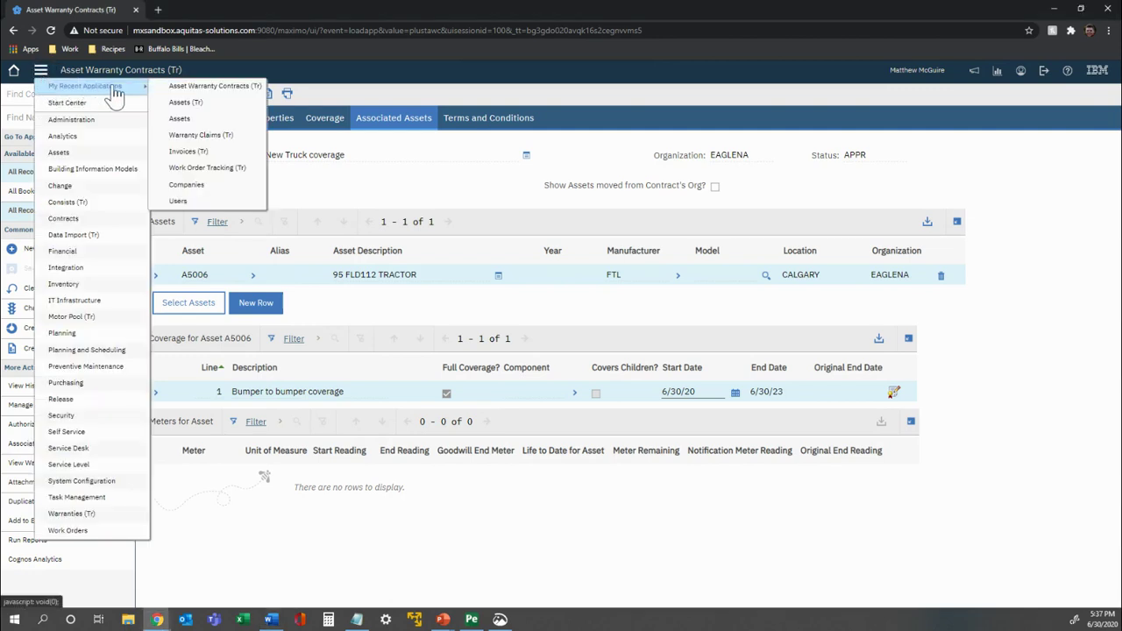
pyautogui.click(168, 106)
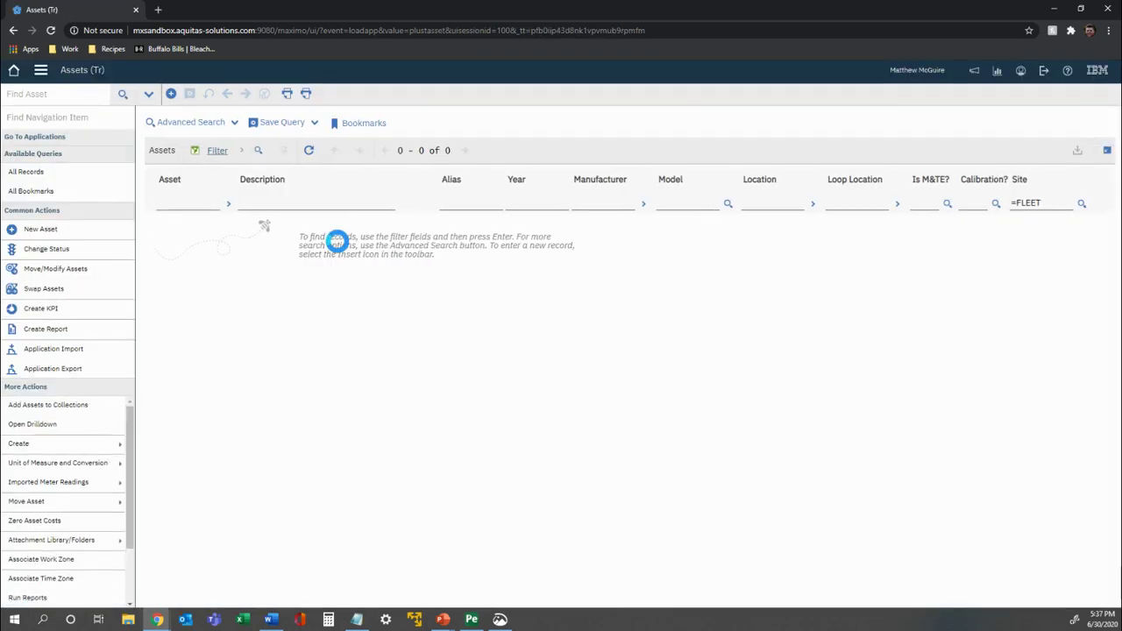
pyautogui.scroll(-1, 209, 495)
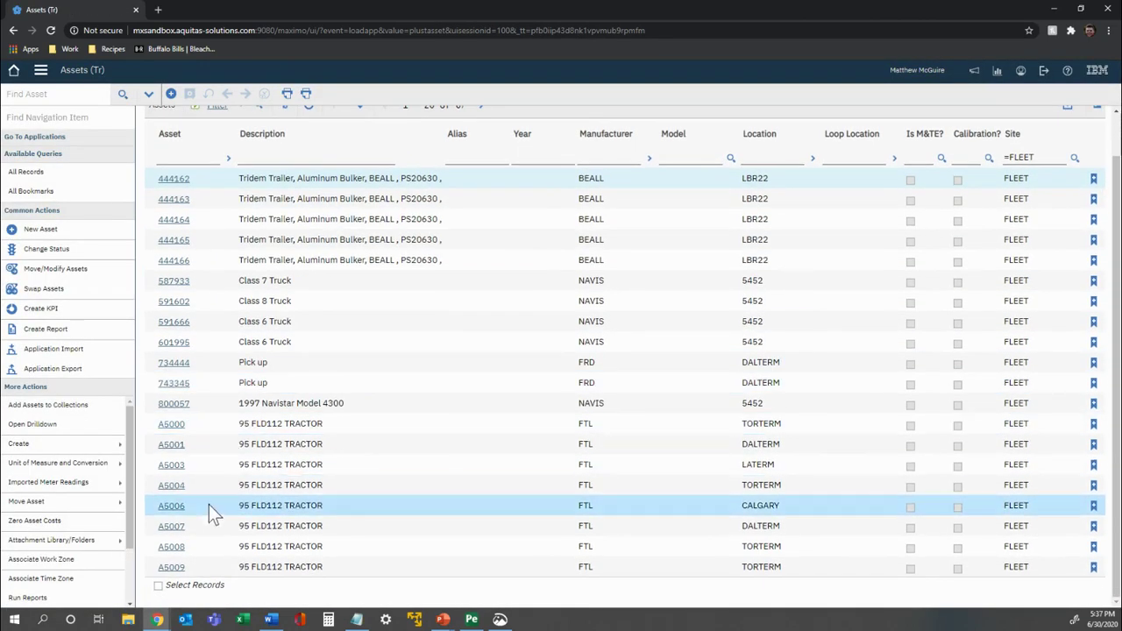
pyautogui.click(178, 509)
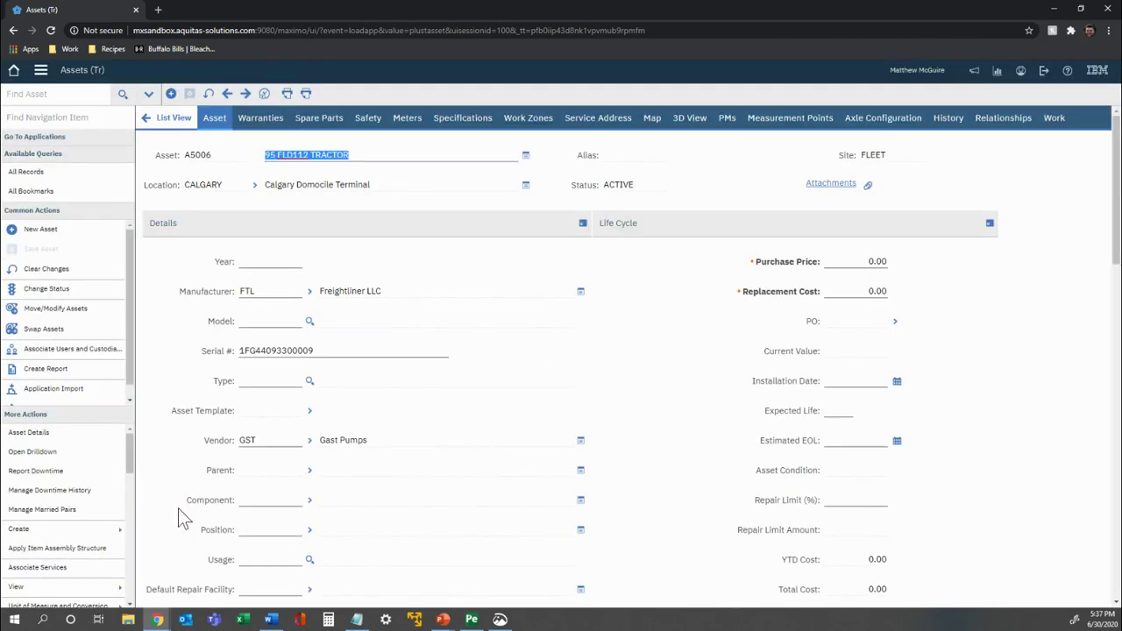
pyautogui.click(266, 117)
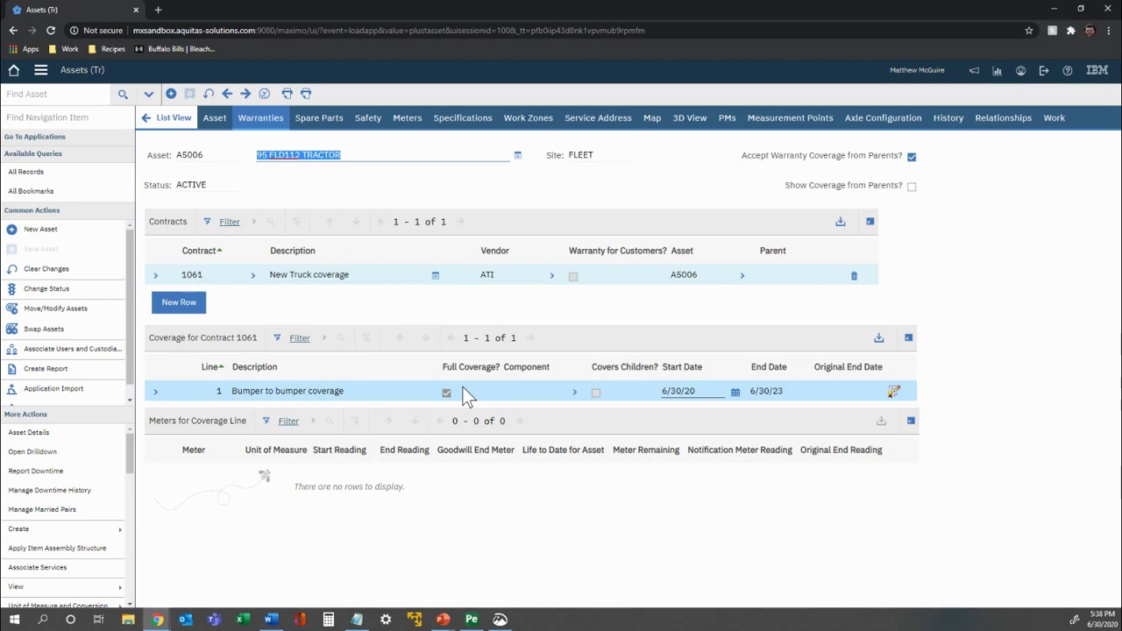
# Step: Create a work order for tractor A5006 with the description "truck rear ended on I35"
pyautogui.click(88, 530)
pyautogui.click(163, 472)
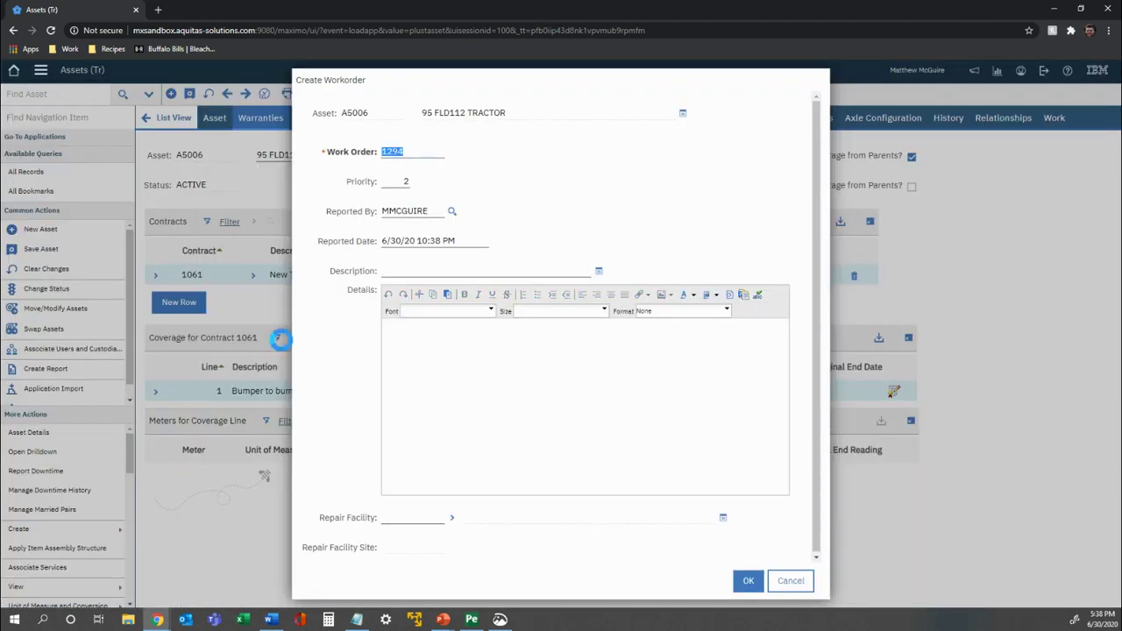
pyautogui.click(405, 270)
pyautogui.write('truck rear')
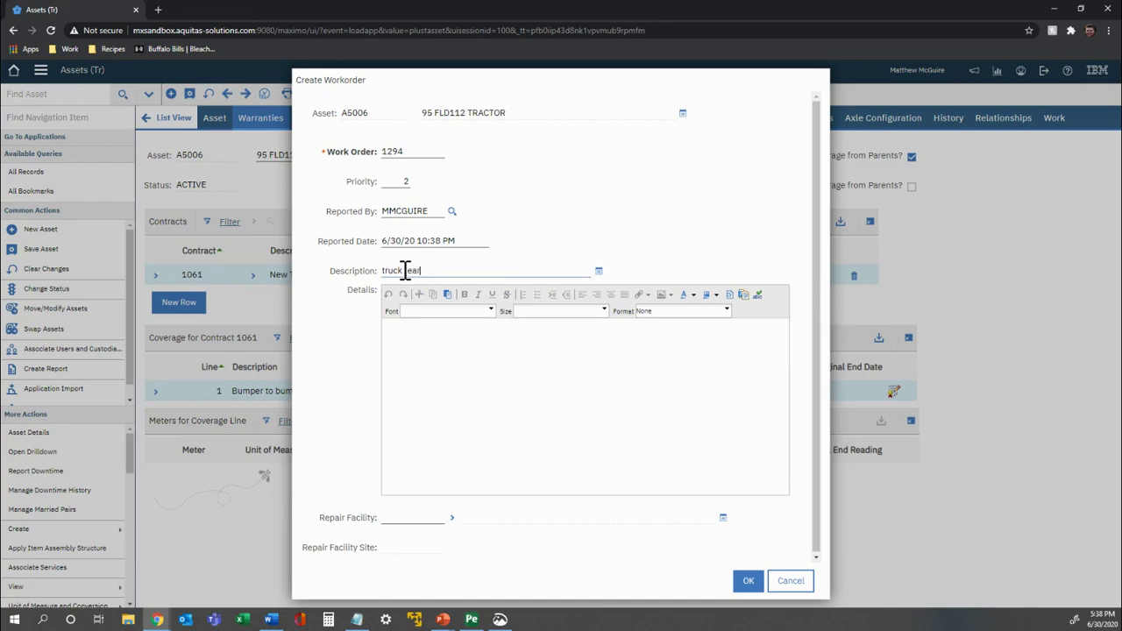
pyautogui.write(' ended on I35')
pyautogui.click(747, 582)
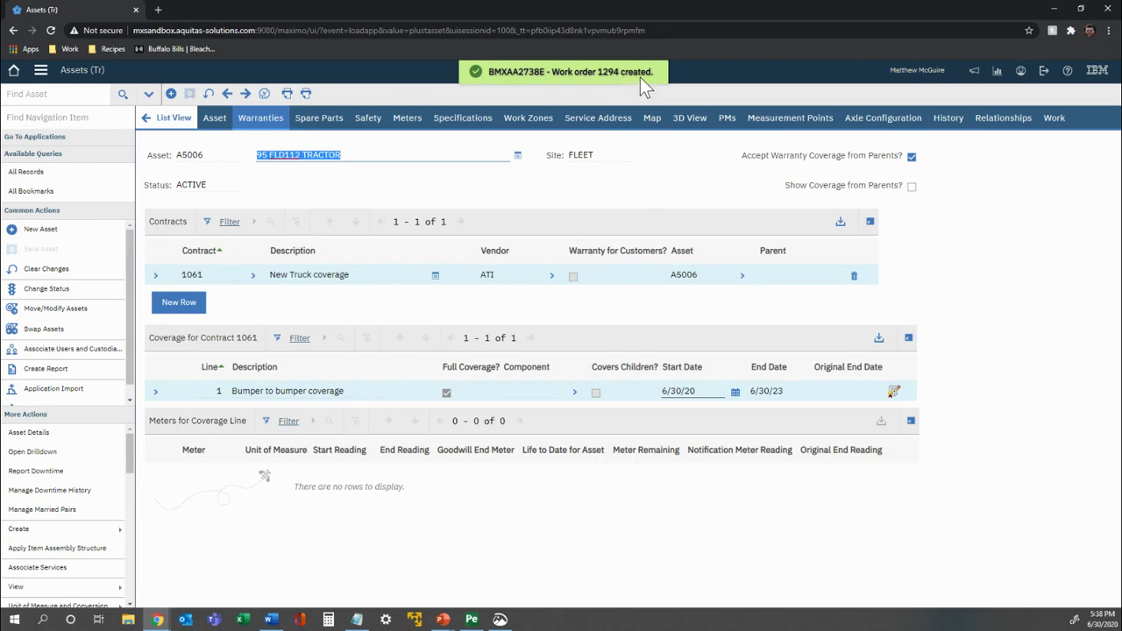
# Step: Open the "truck rear ended on I35" work order in Work Order Tracking (Tr) and review its warranty fields
pyautogui.click(40, 69)
pyautogui.moveTo(106, 93)
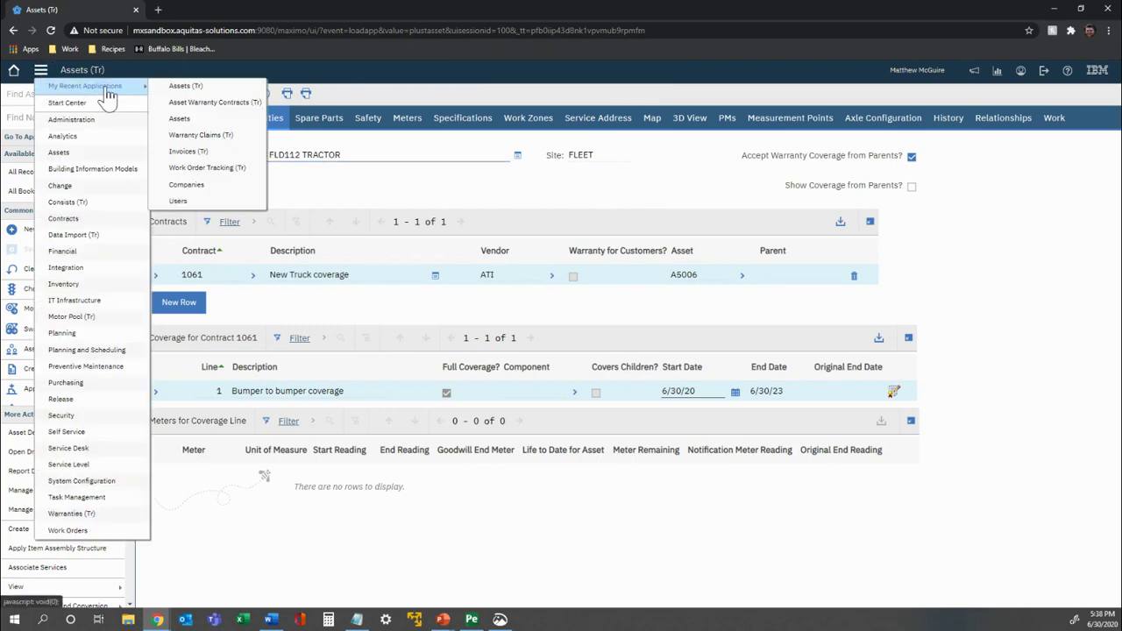
pyautogui.moveTo(101, 532)
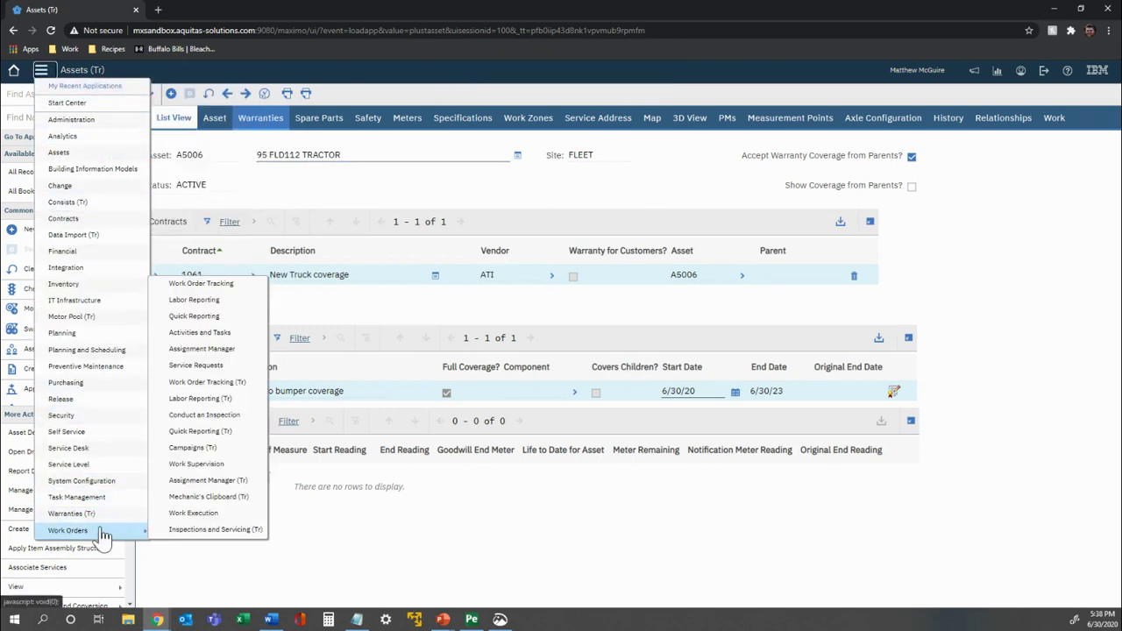
pyautogui.click(229, 392)
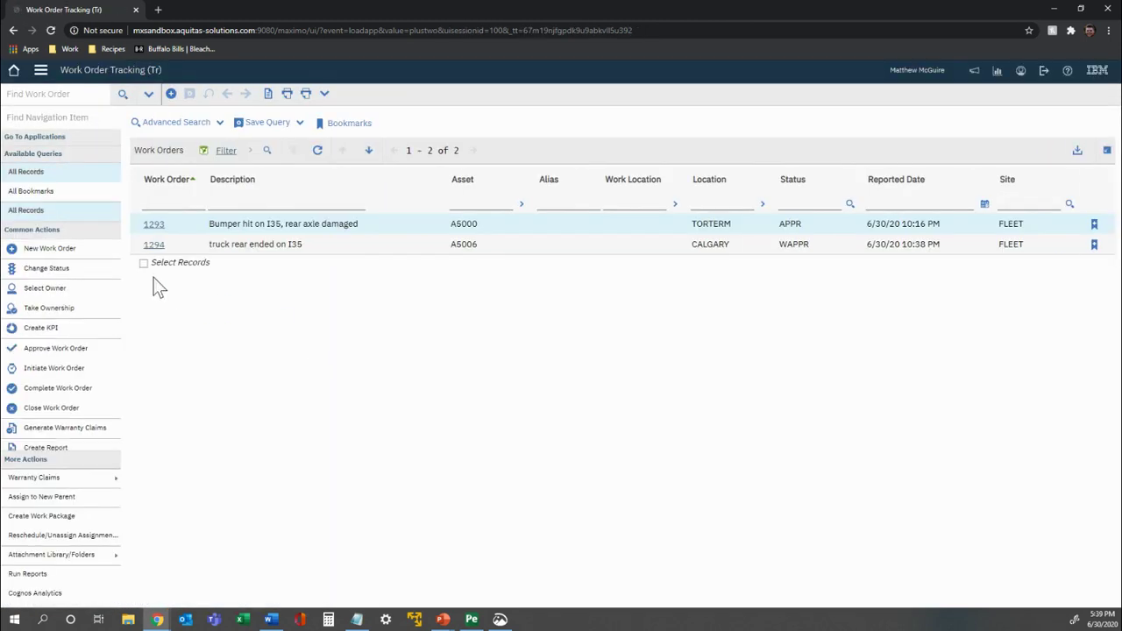
pyautogui.click(165, 244)
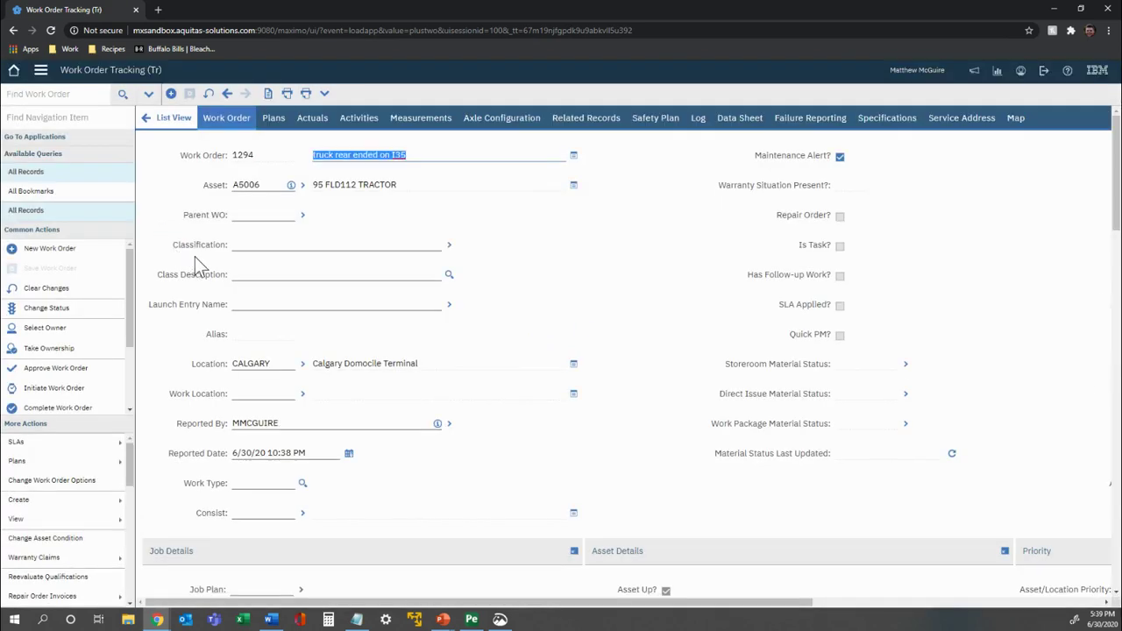
pyautogui.scroll(-1, 215, 253)
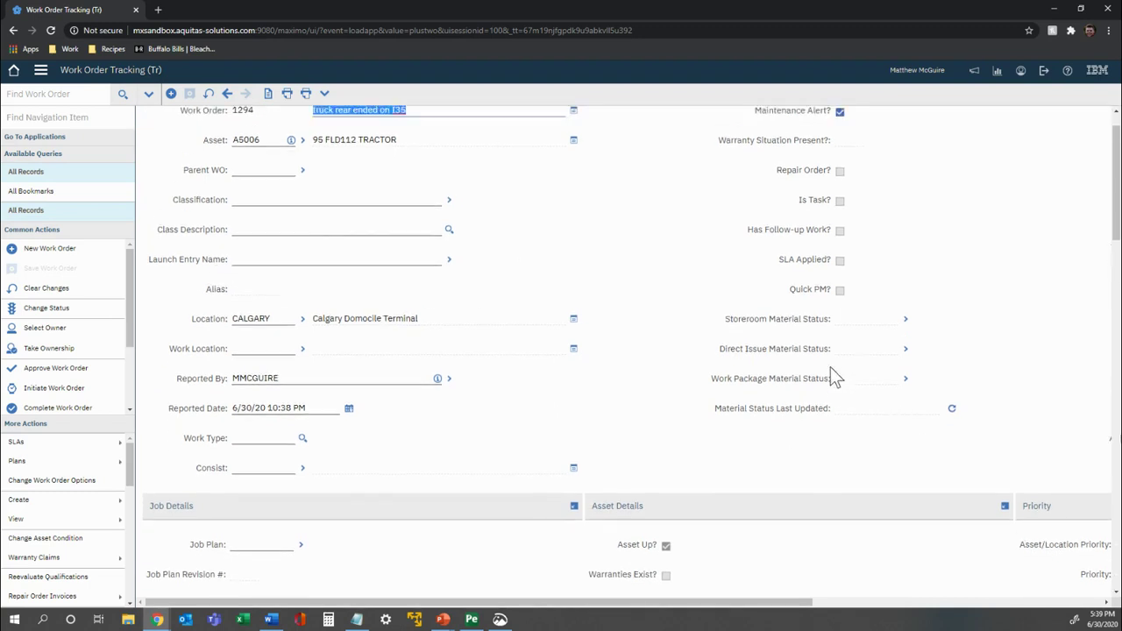
pyautogui.scroll(1, 830, 367)
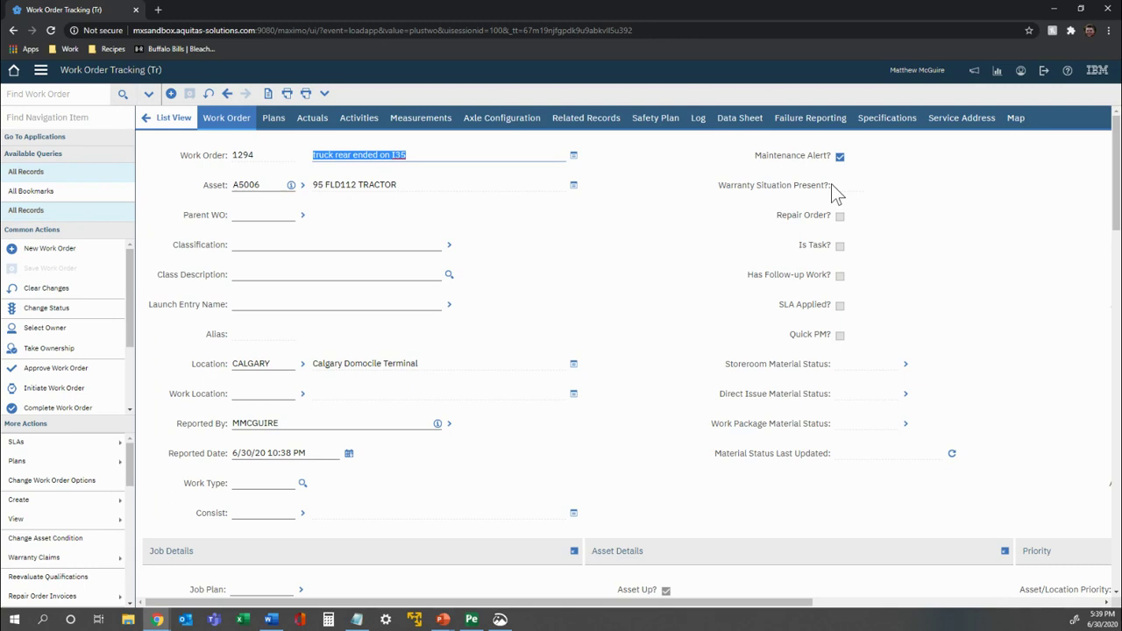
# Step: Add the FIRSTCLASS MECH craft without a vendor to the work order's planned labor
pyautogui.click(272, 118)
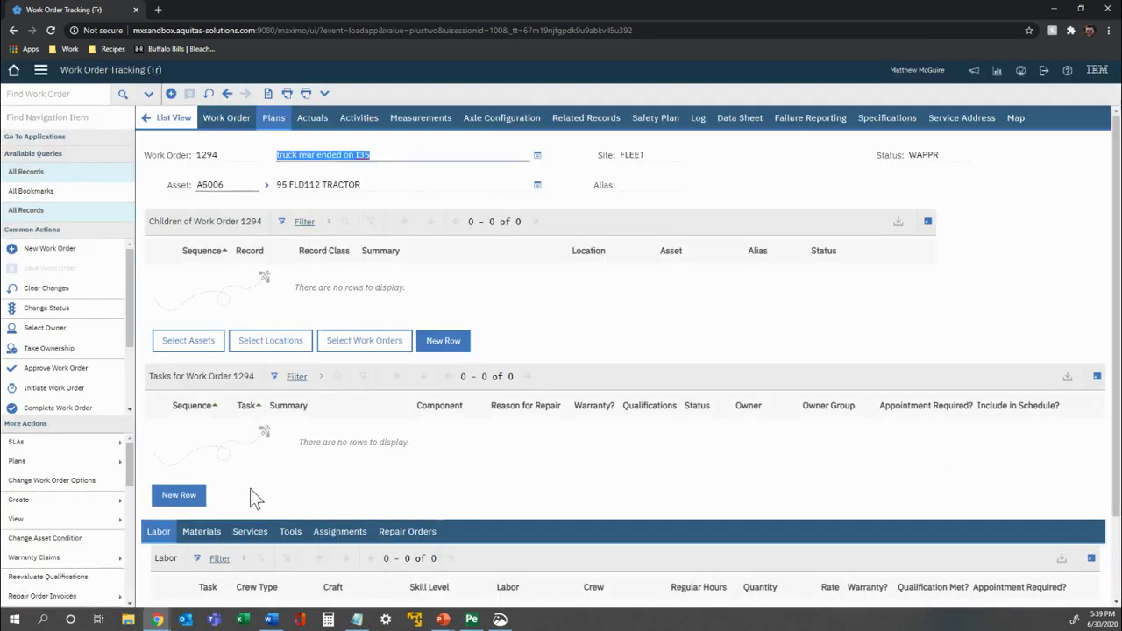
pyautogui.scroll(-2, 263, 526)
pyautogui.click(285, 576)
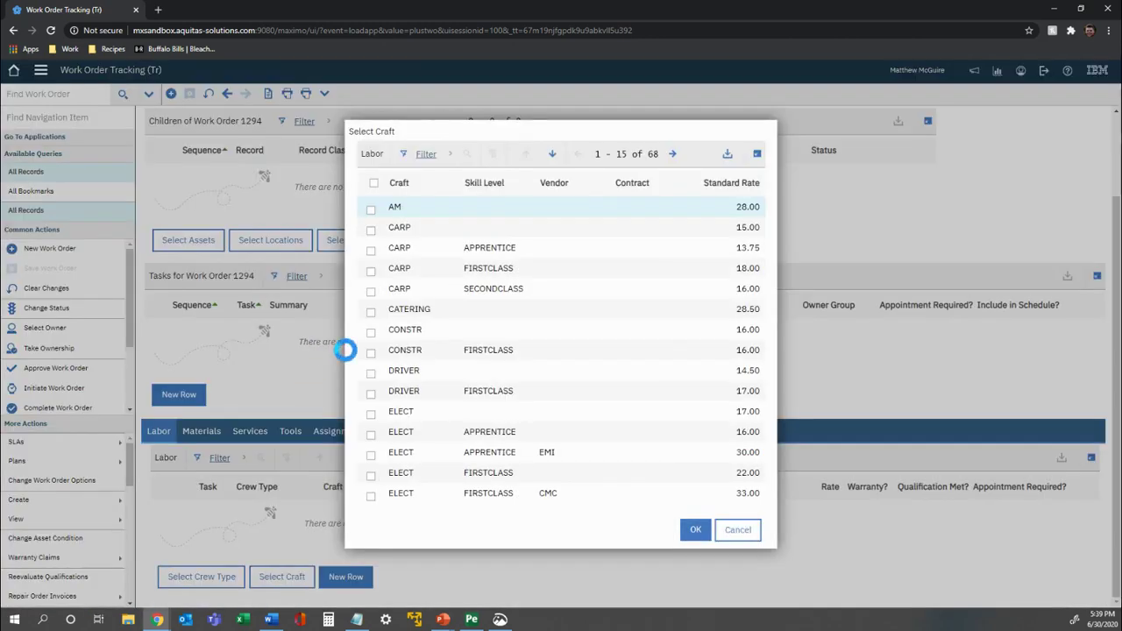
pyautogui.click(427, 155)
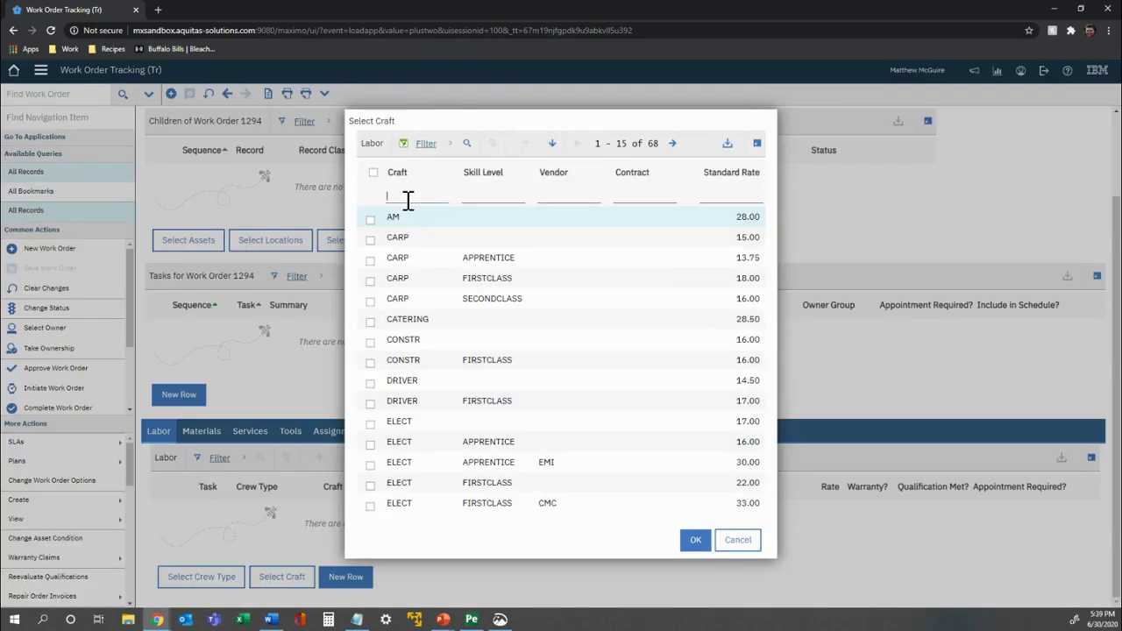
pyautogui.write('mech')
pyautogui.press('Return')
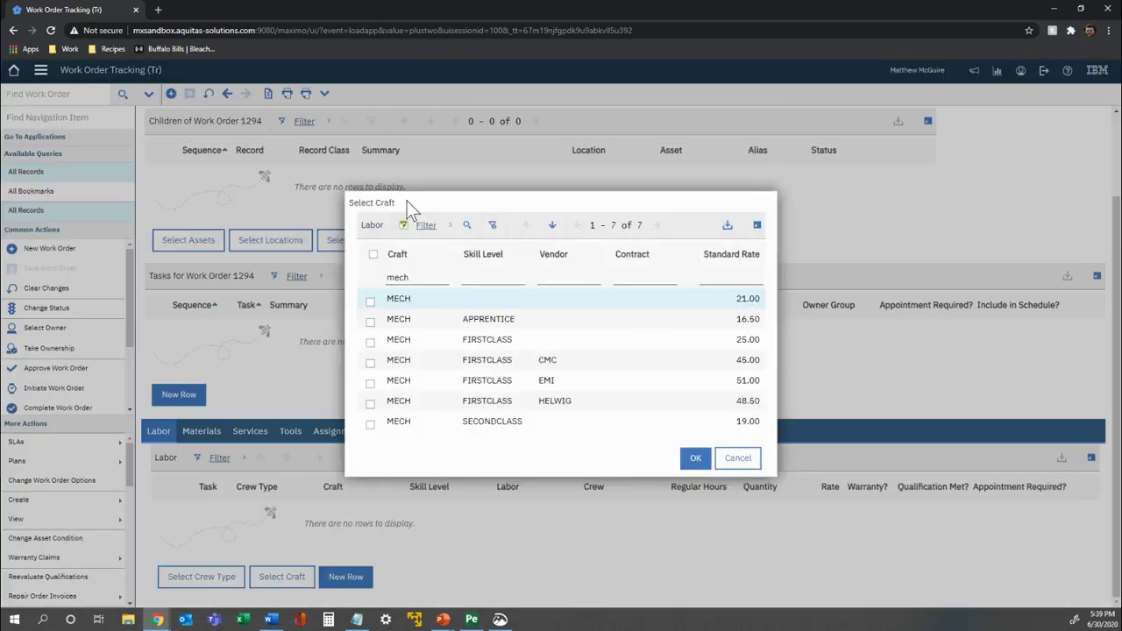
pyautogui.click(370, 342)
pyautogui.click(694, 458)
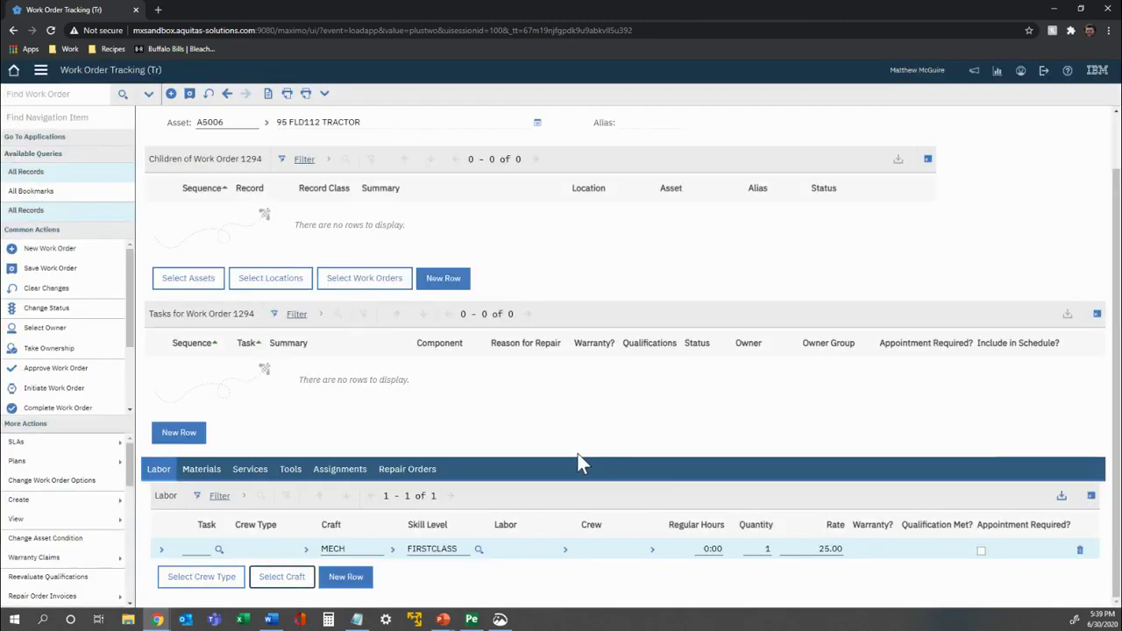
# Step: Save the work order, acknowledging the possible warranty situations and adding no related work orders or PMs
pyautogui.click(193, 96)
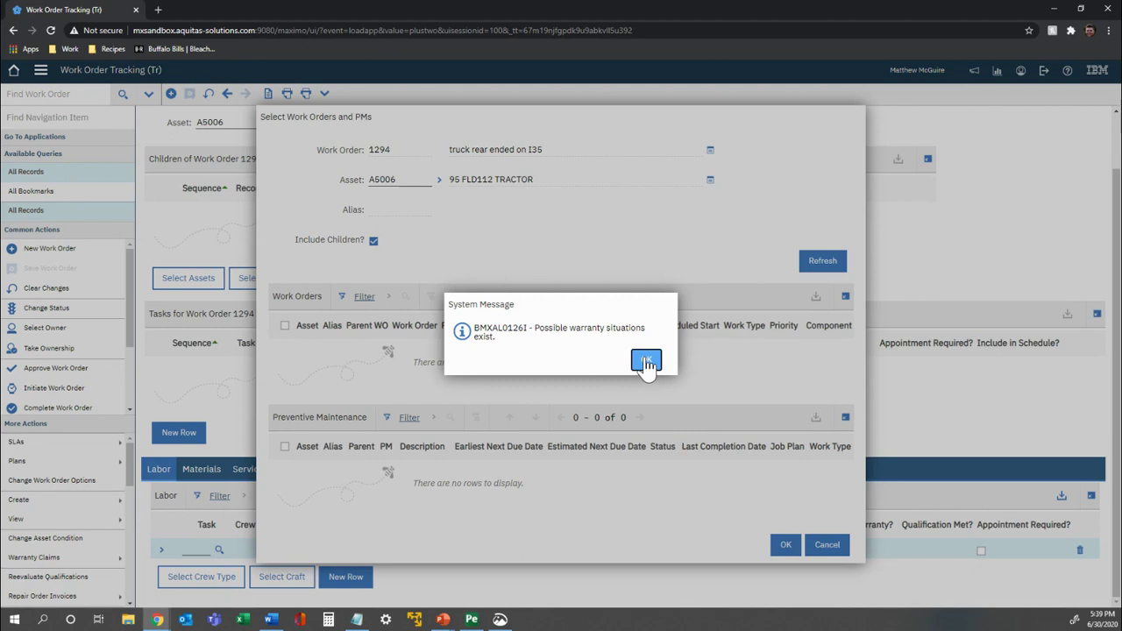
pyautogui.click(646, 363)
pyautogui.click(786, 546)
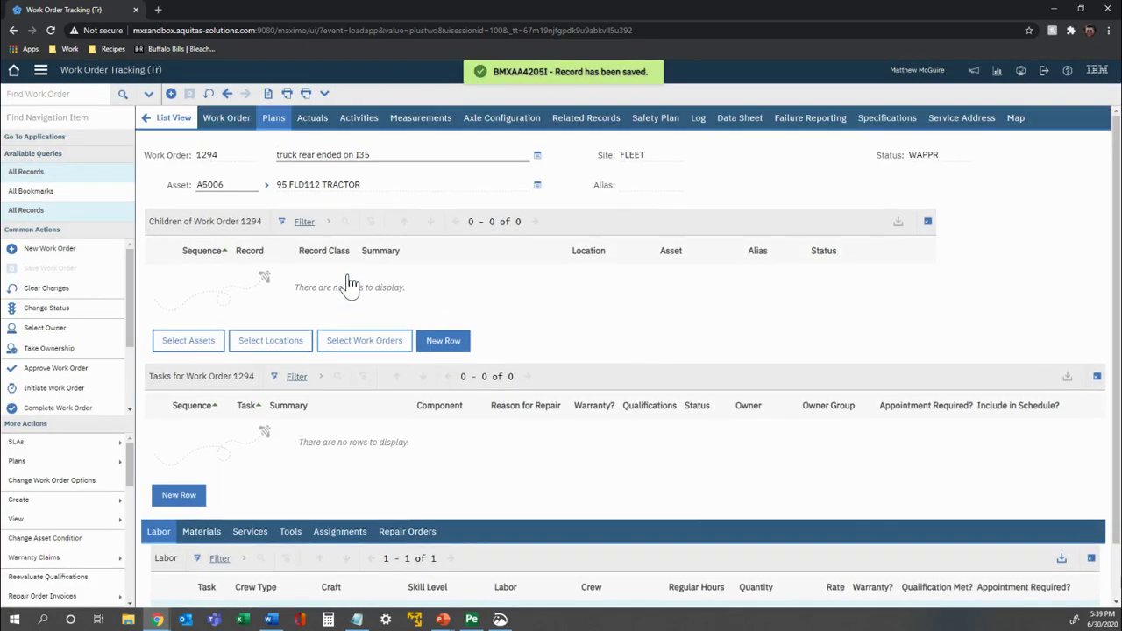
# Step: Check the work order's warranty situation, start generating warranty claims and open the selection of warrantable transactions
pyautogui.click(225, 118)
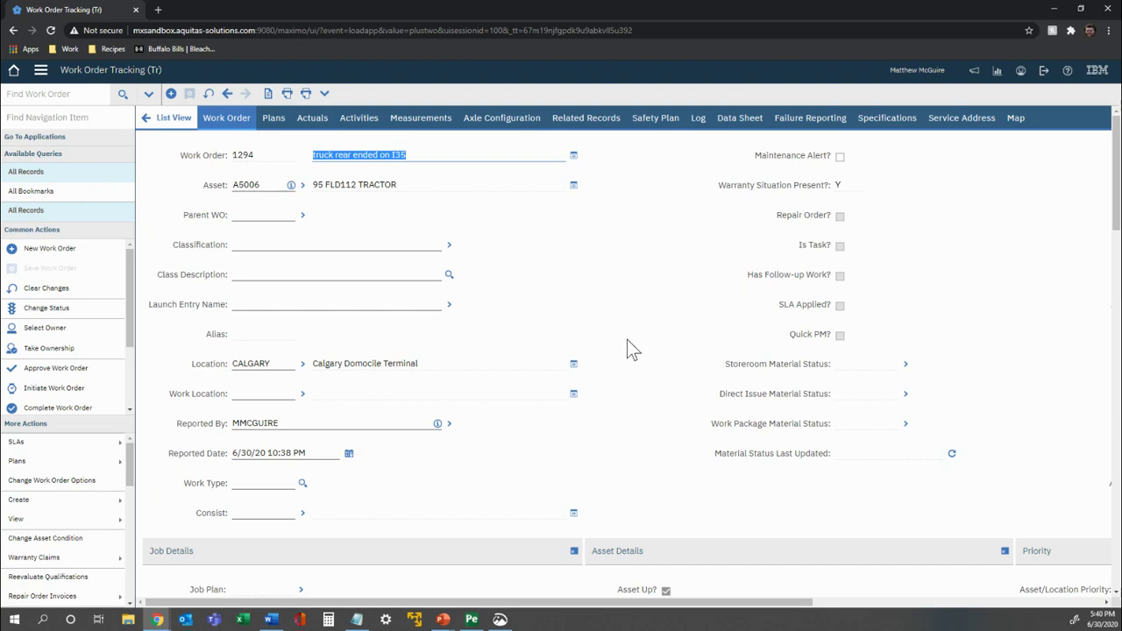
pyautogui.scroll(-1, 76, 333)
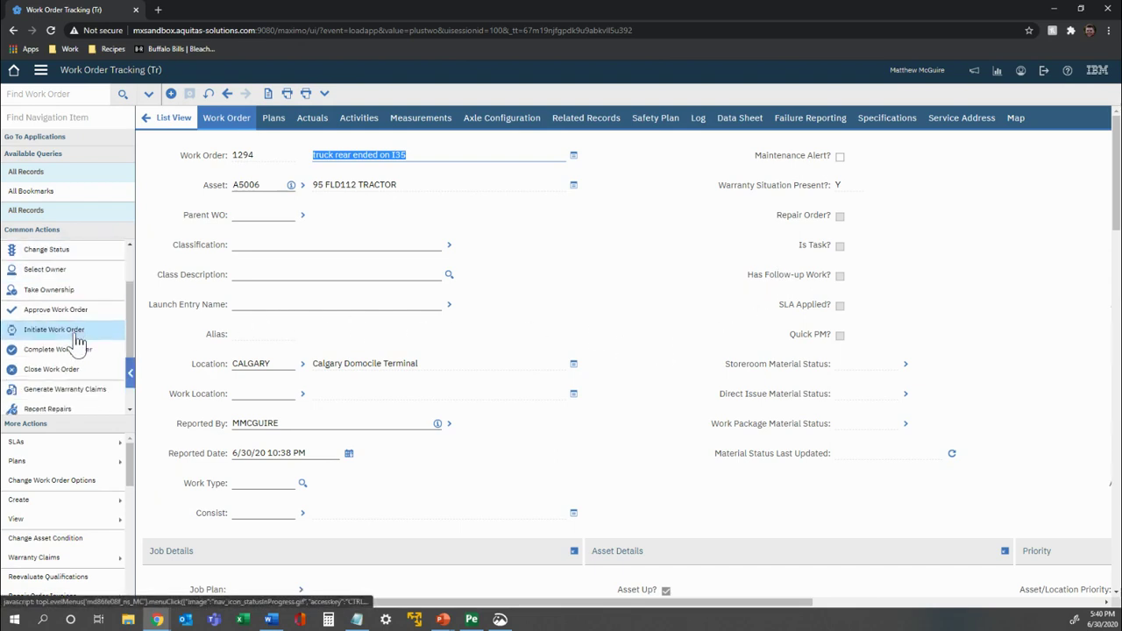
pyautogui.scroll(-1, 77, 341)
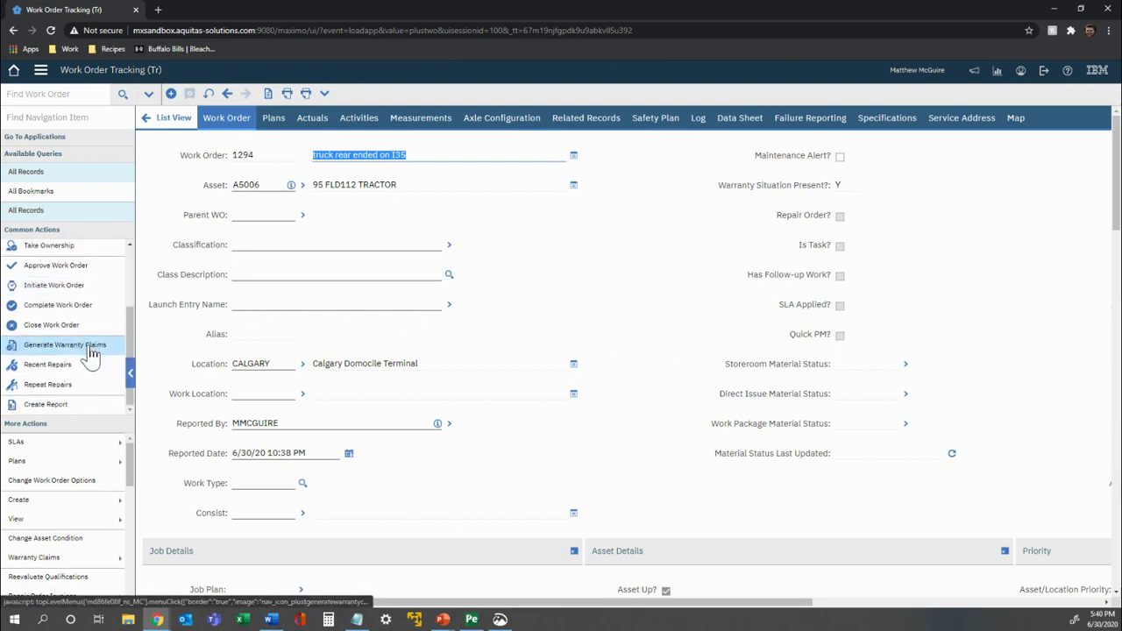
pyautogui.click(91, 345)
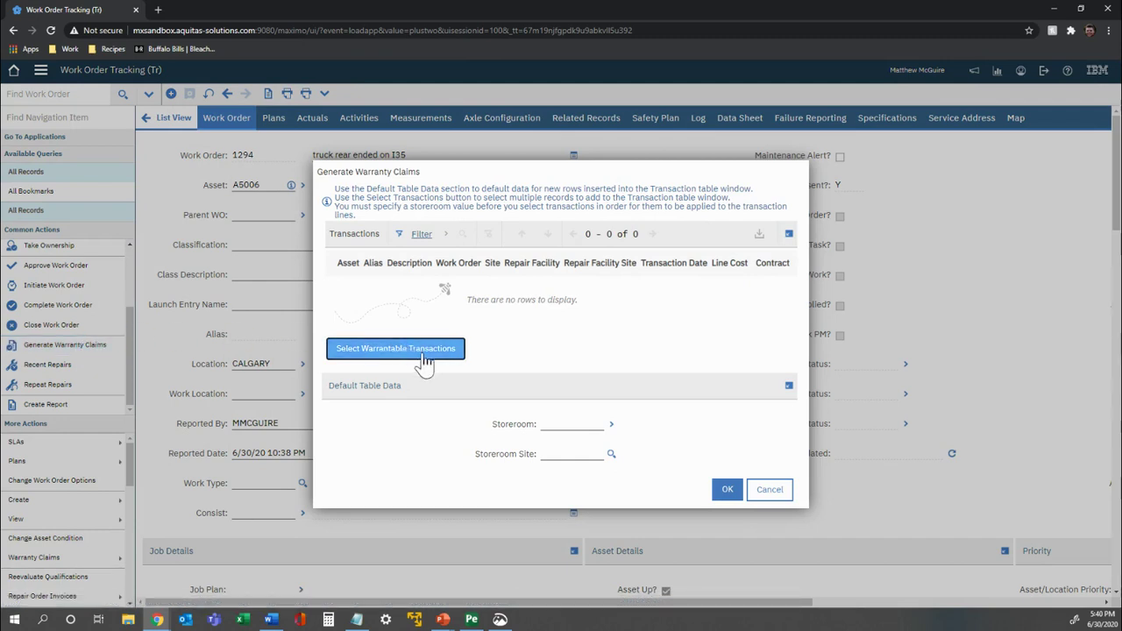
pyautogui.click(441, 358)
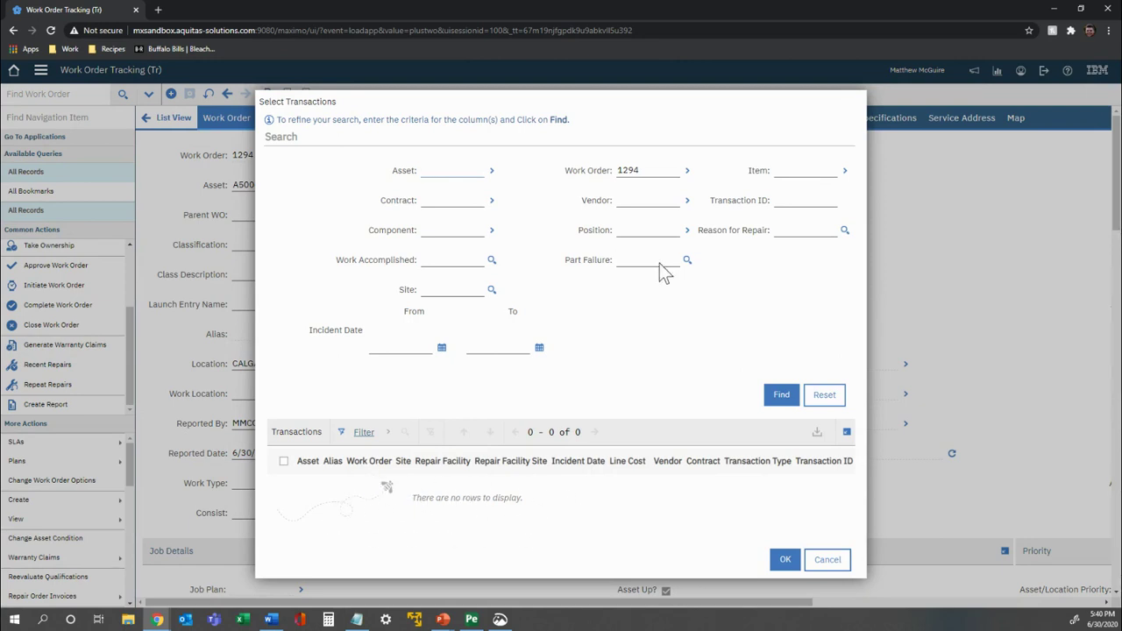
# Step: Search the warrantable transactions by asset instead of by work order, and close the selection without choosing any
pyautogui.doubleClick(644, 172)
pyautogui.press('BackSpace')
pyautogui.moveTo(463, 106); pyautogui.dragTo(530, 107)
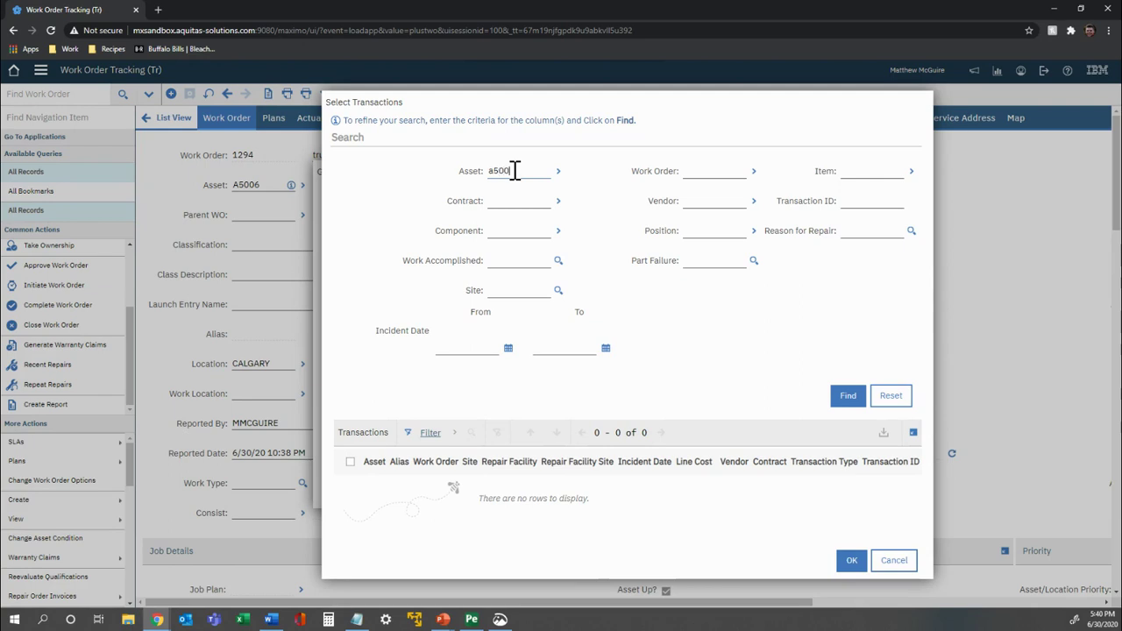
pyautogui.click(847, 397)
pyautogui.click(894, 561)
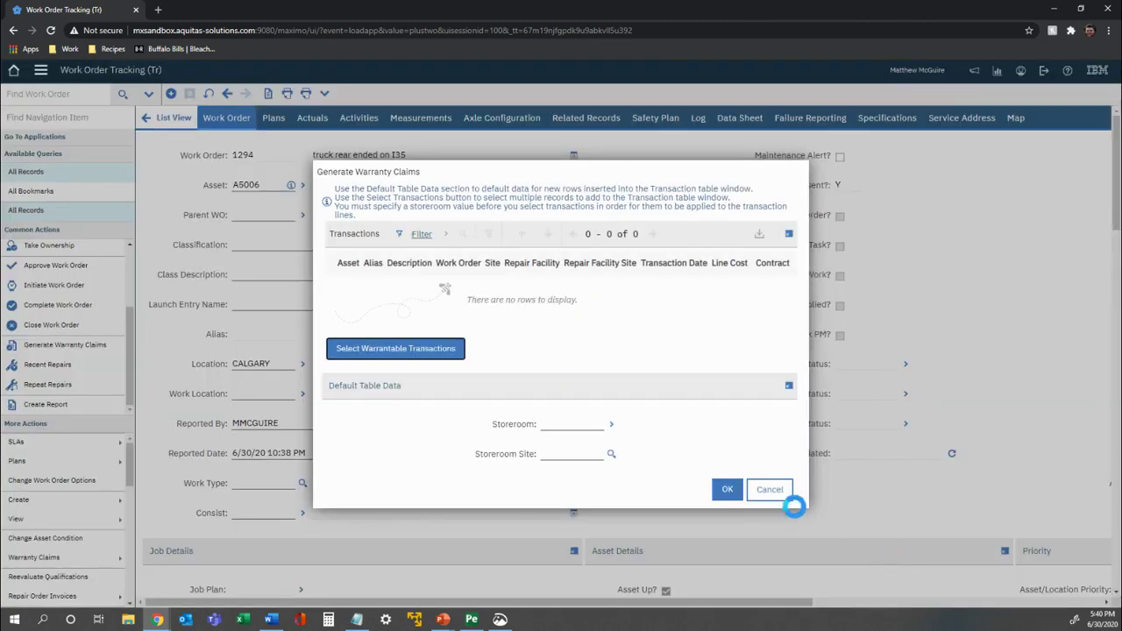
# Step: Cancel the warranty claim generation and change the work order's status to Approved
pyautogui.click(777, 492)
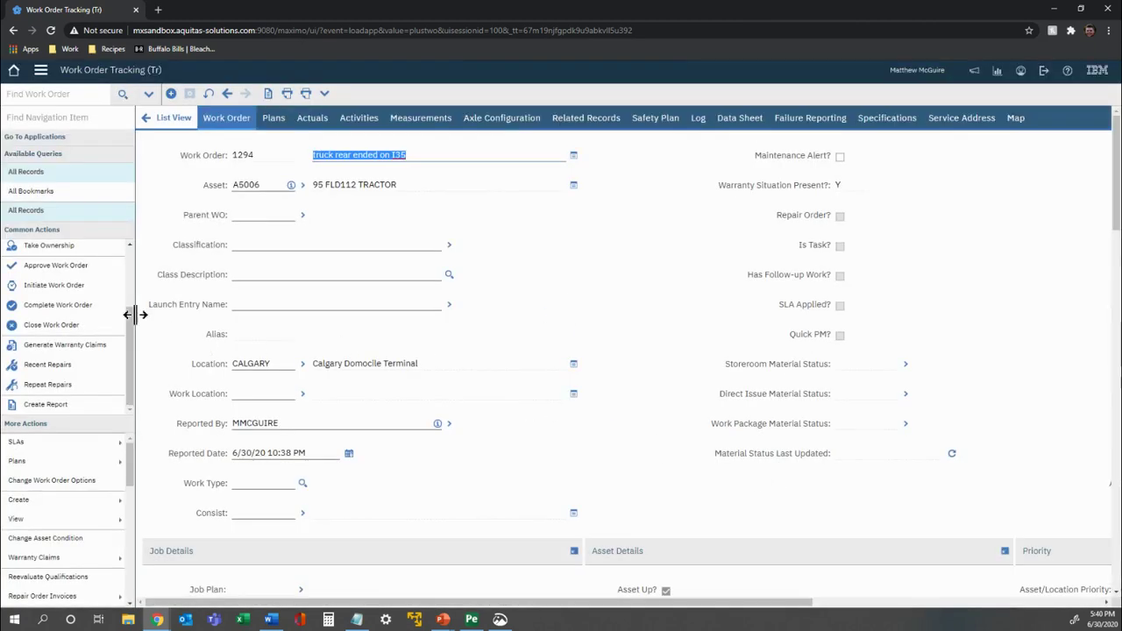
pyautogui.click(89, 267)
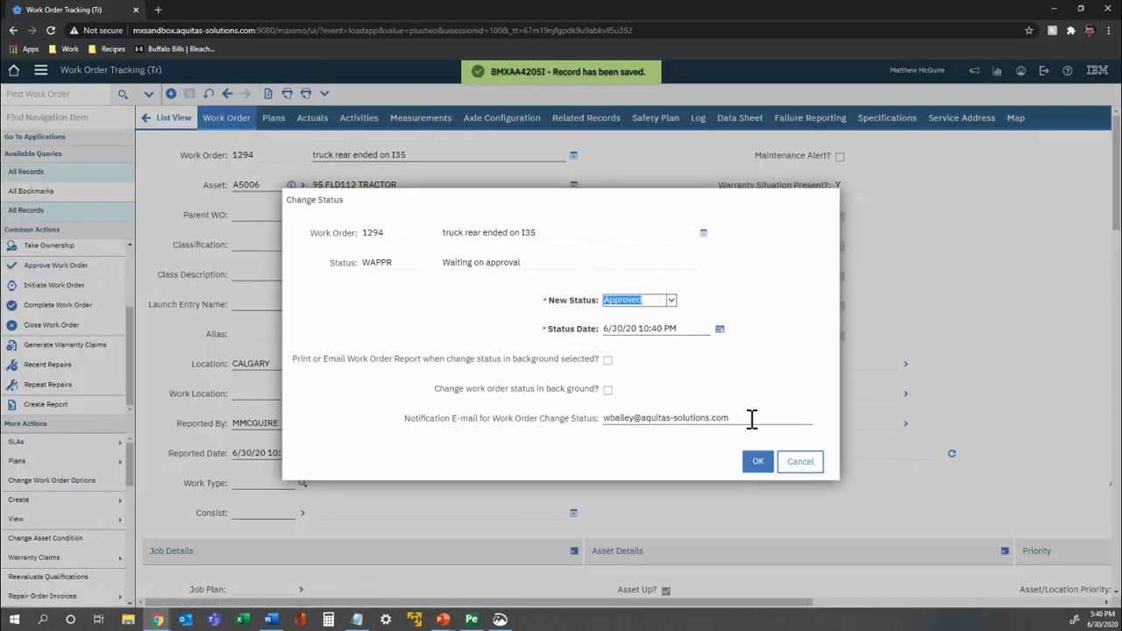
pyautogui.click(759, 463)
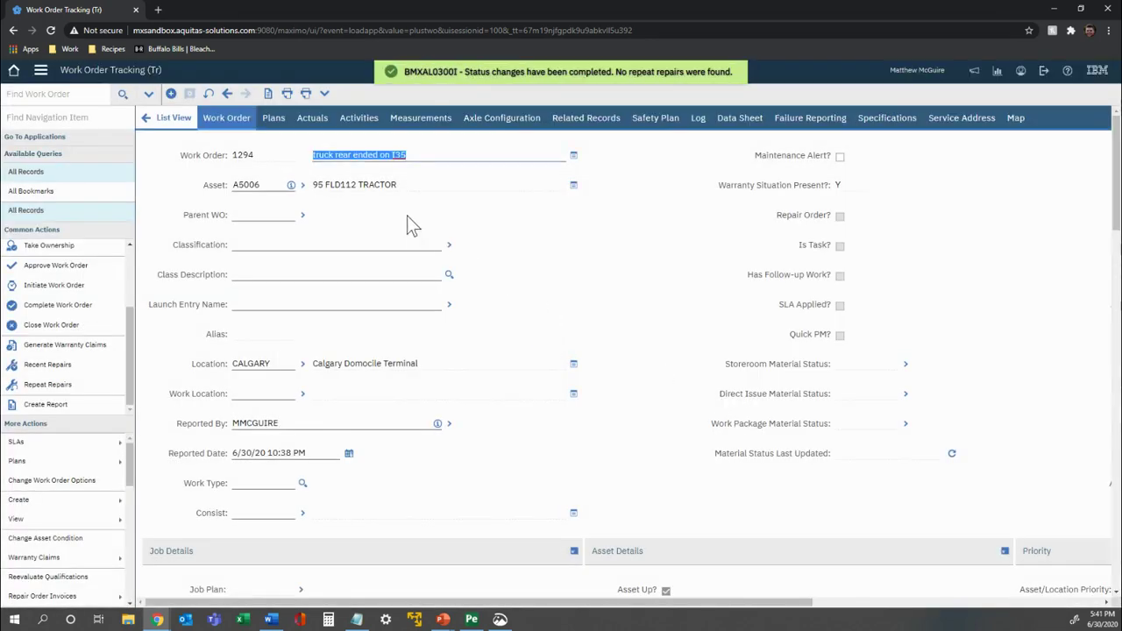
# Step: Bring the planned labor line into the work order's actual labor
pyautogui.click(313, 119)
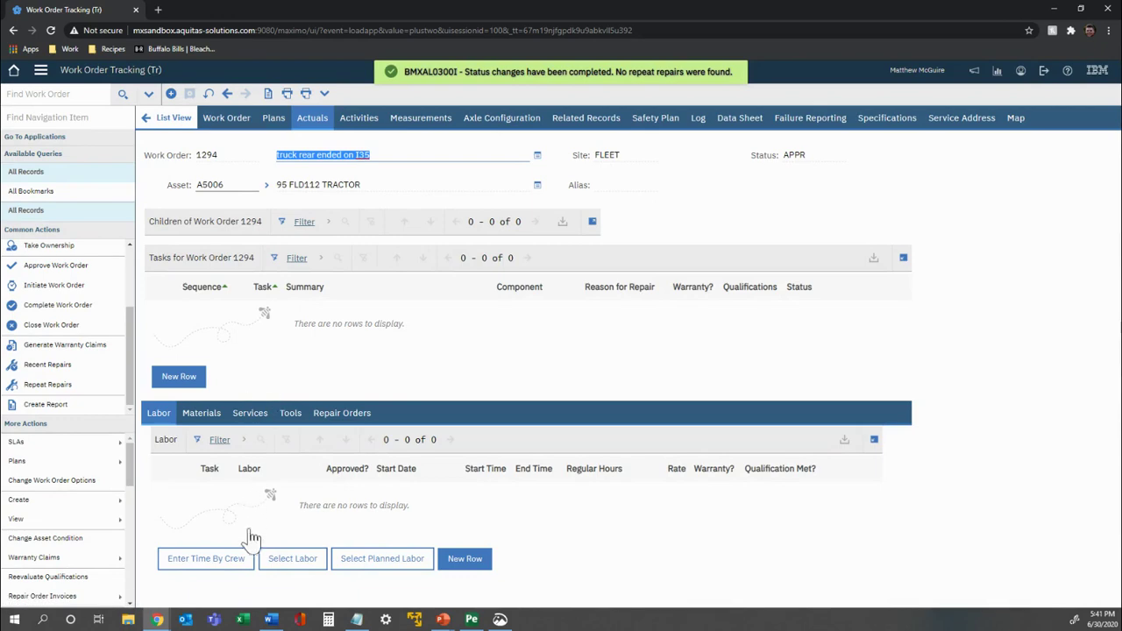
pyautogui.click(368, 558)
pyautogui.click(392, 352)
pyautogui.click(678, 387)
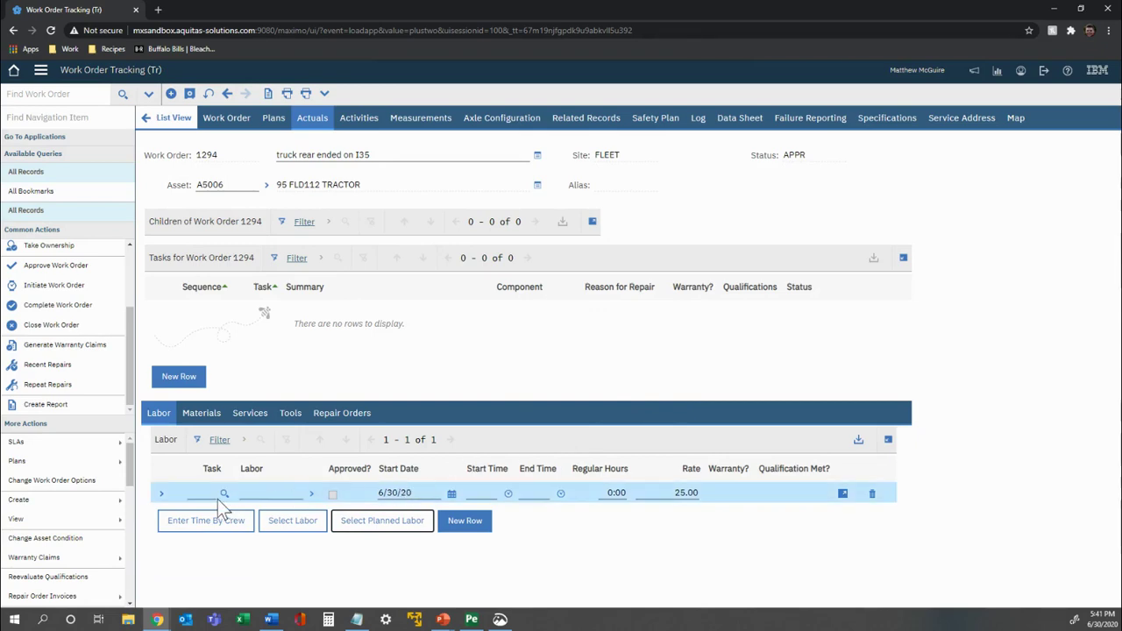
# Step: Assign the first listed FIRSTCLASS MECH laborer to the actual labor line, from 9:00 AM to 12:00 PM, and save the work order
pyautogui.click(310, 494)
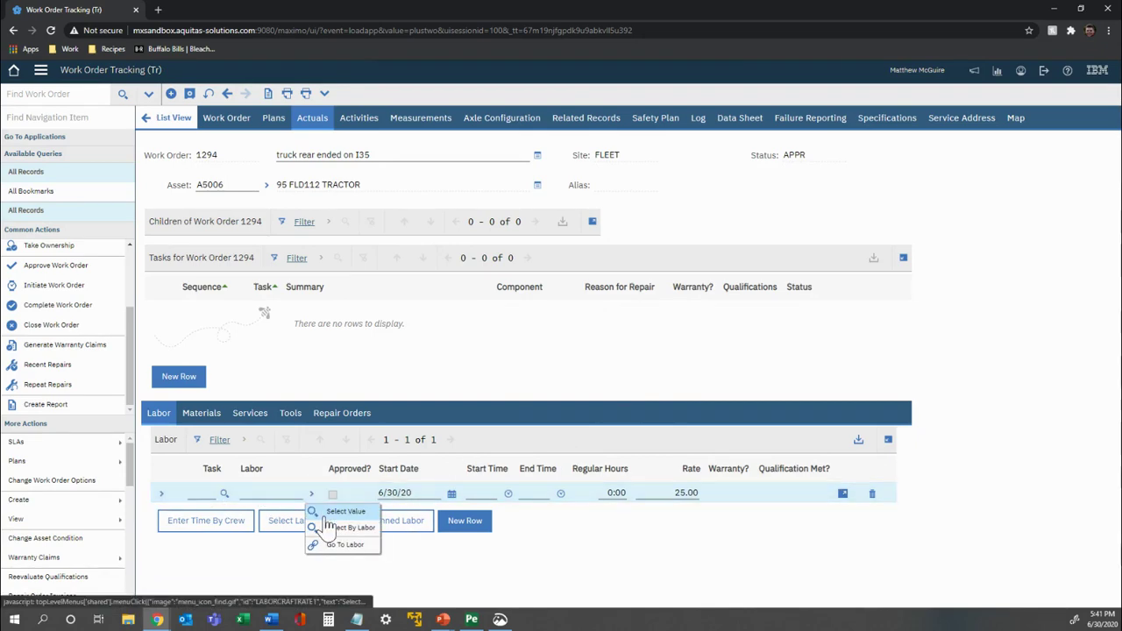
pyautogui.click(342, 511)
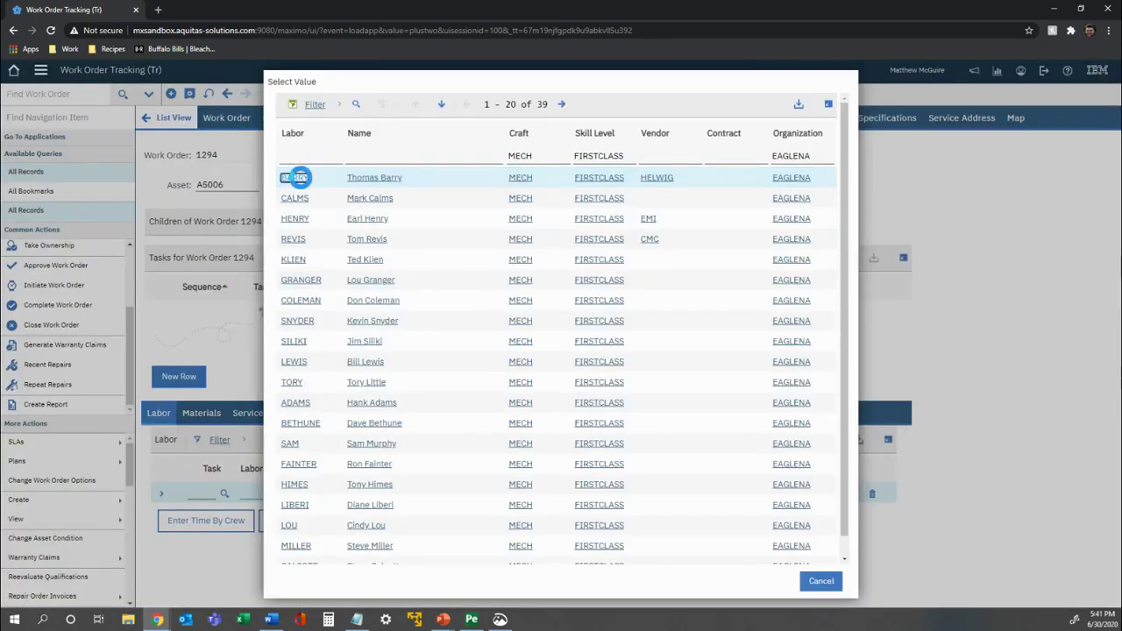
pyautogui.click(298, 178)
pyautogui.click(478, 495)
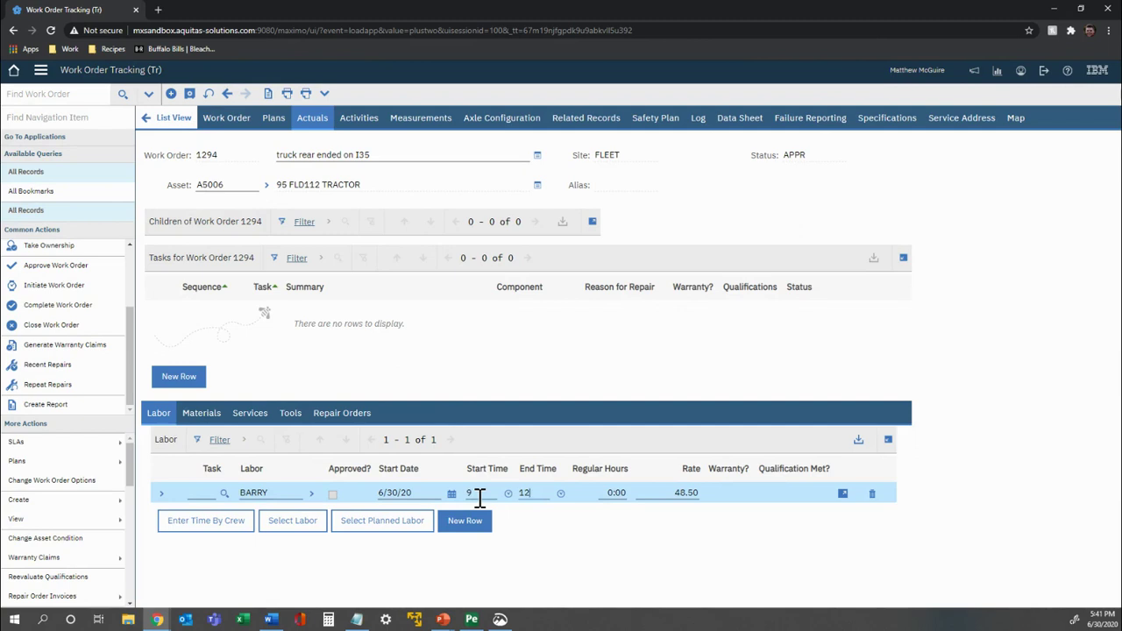
pyautogui.write('12')
pyautogui.press('Tab')
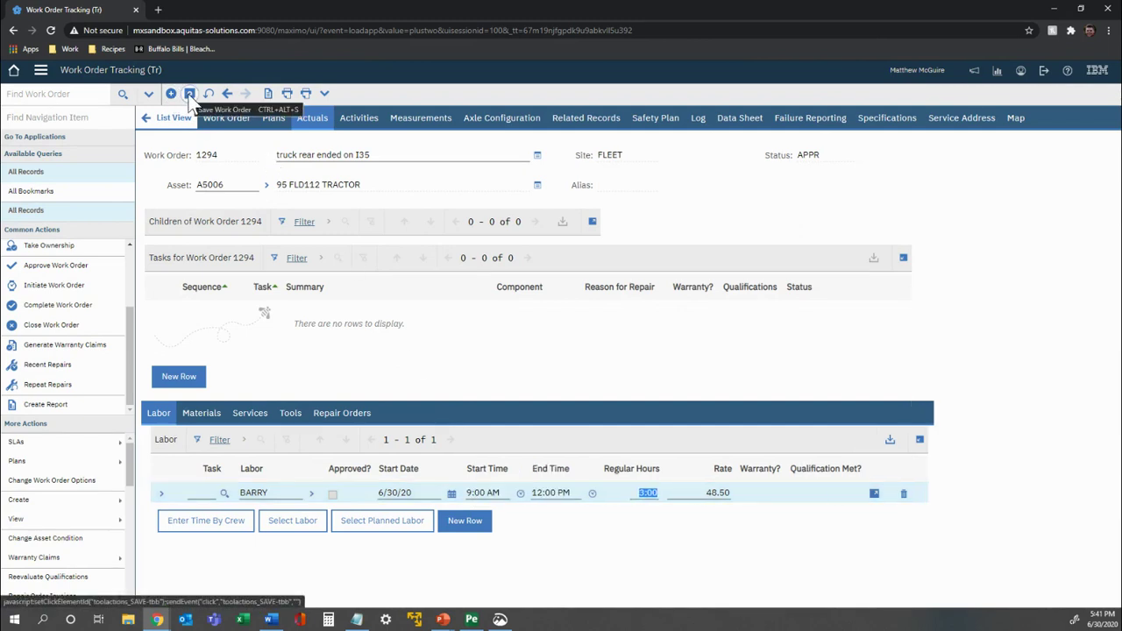
pyautogui.click(190, 93)
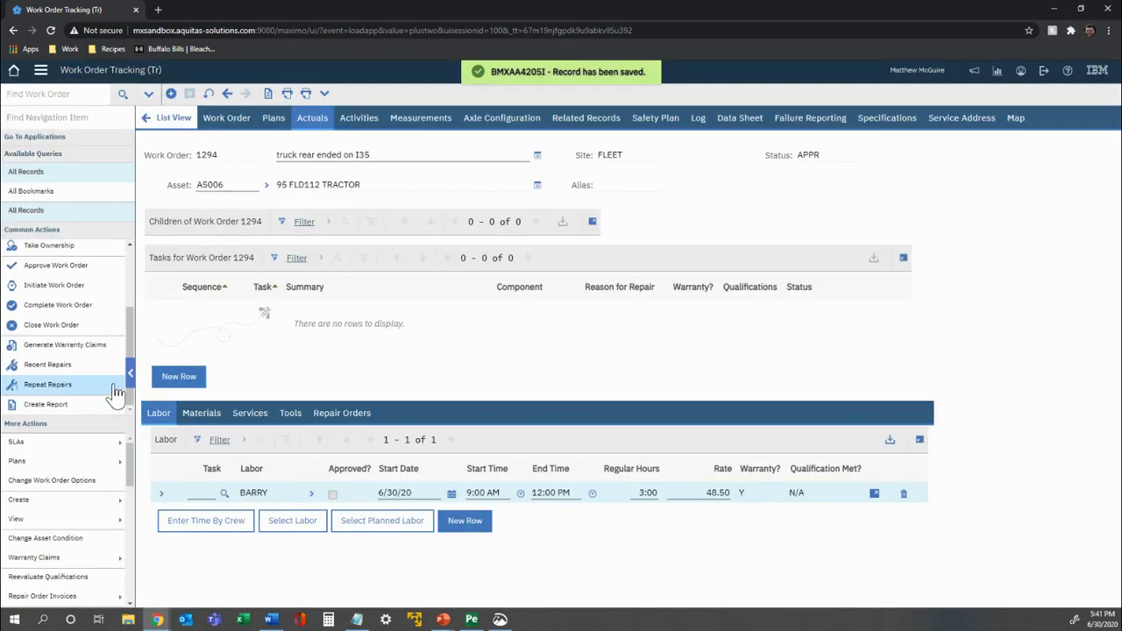
# Step: Generate a warranty claim from the work order's warrantable labor transaction, without specifying a storeroom
pyautogui.click(107, 348)
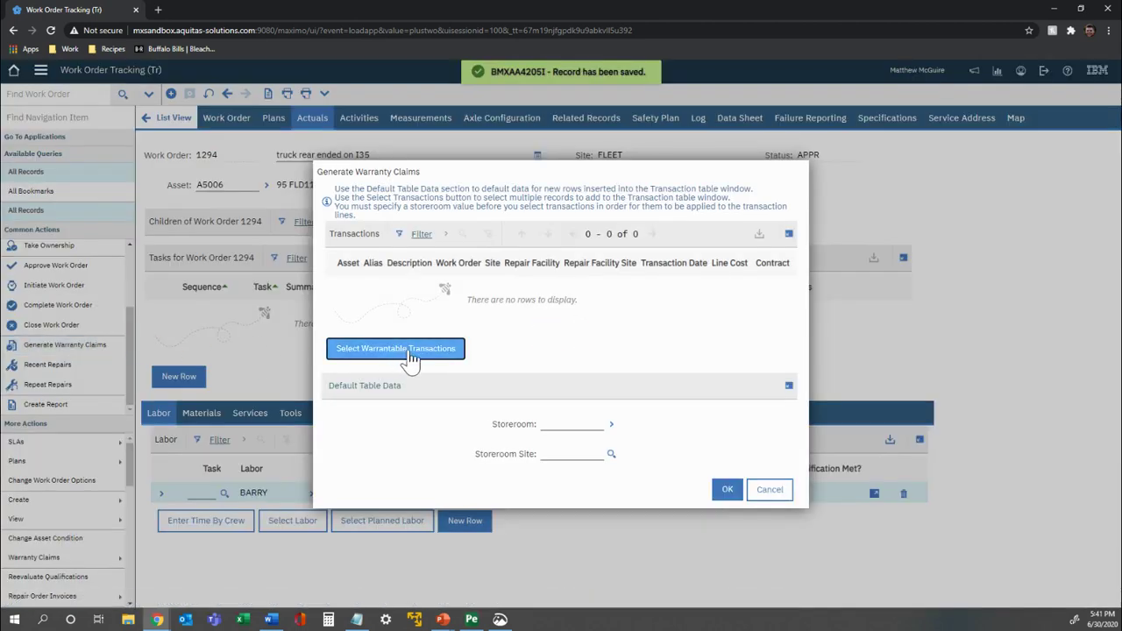
pyautogui.click(401, 351)
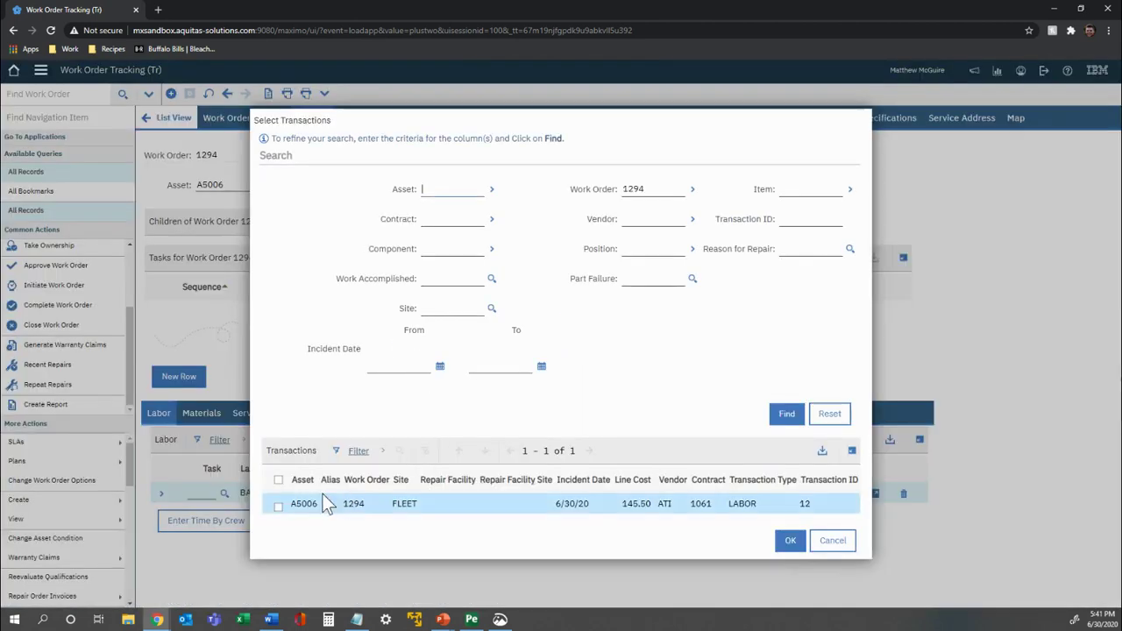
pyautogui.click(306, 498)
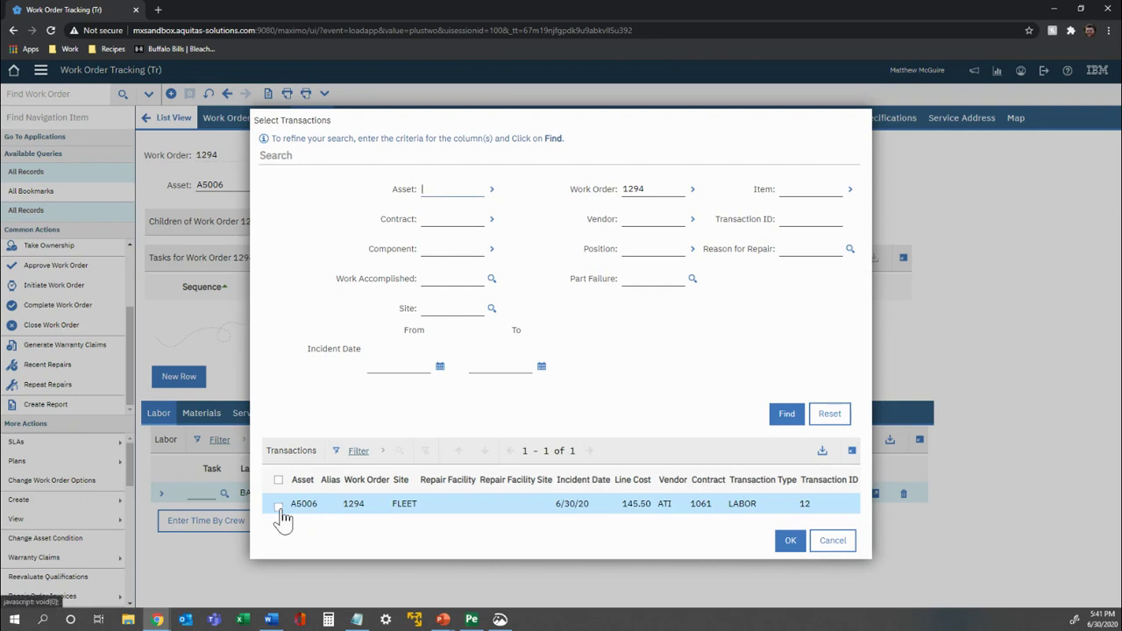
pyautogui.click(279, 509)
pyautogui.click(792, 545)
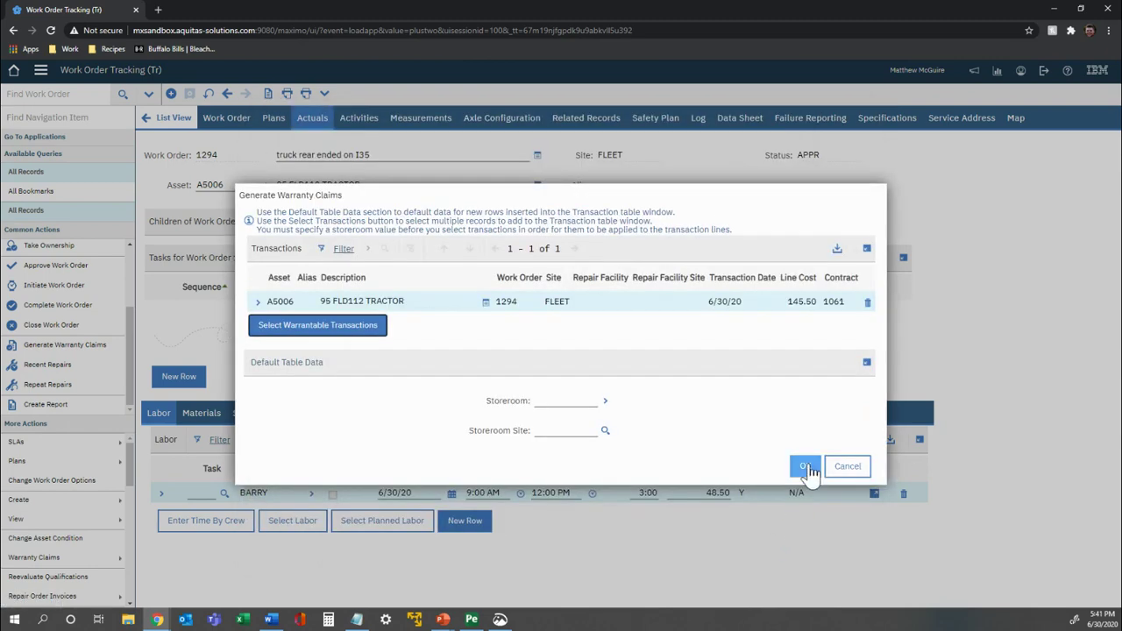
pyautogui.click(806, 467)
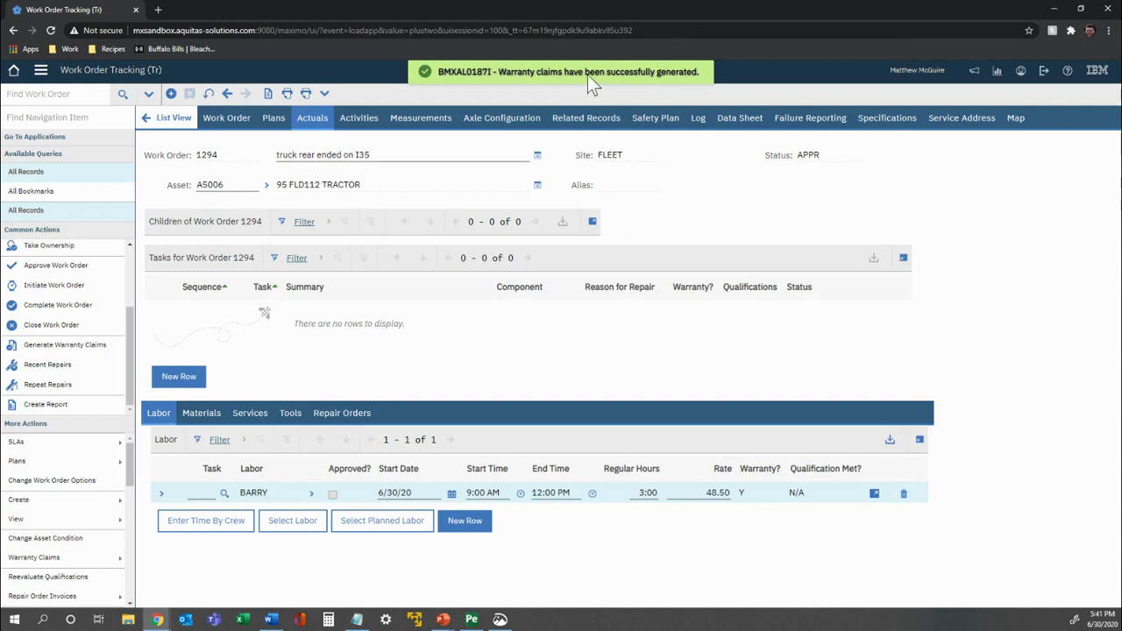
# Step: Switch to Warranty Claims (Tr), open the generated claim and examine its contract, dates, vendor and recovery amounts
pyautogui.click(41, 72)
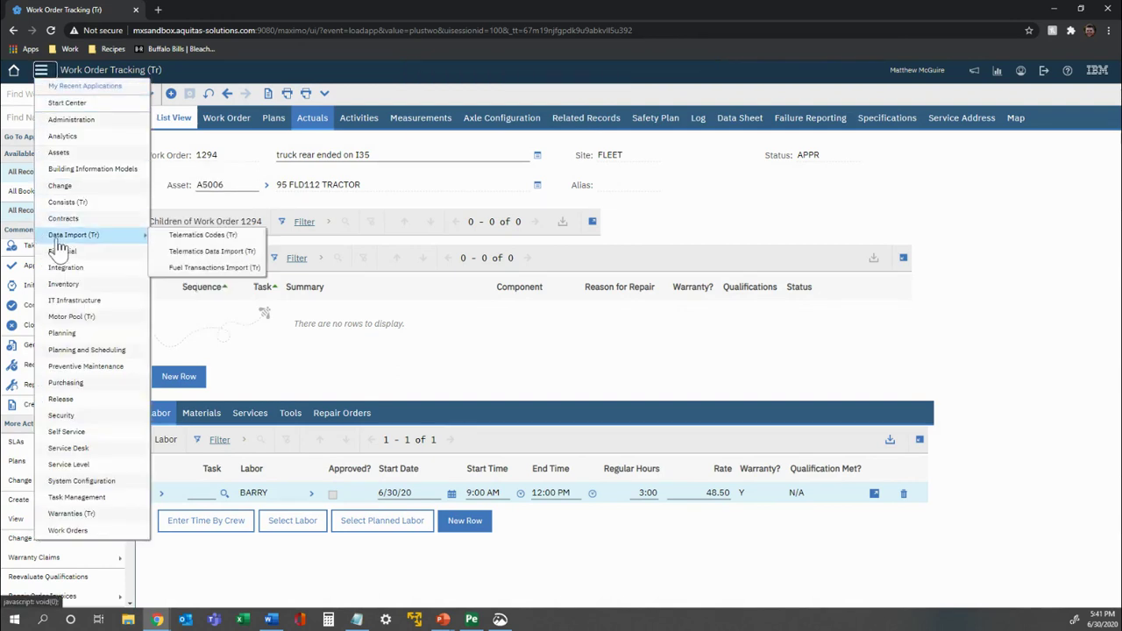
pyautogui.moveTo(112, 515)
pyautogui.click(201, 547)
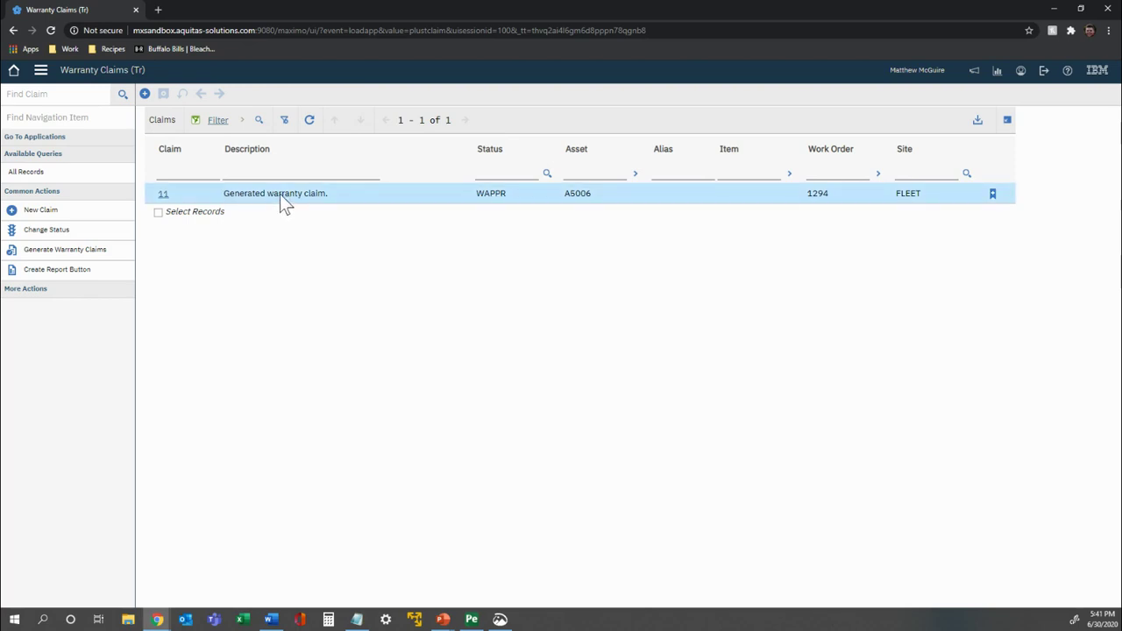
pyautogui.click(164, 193)
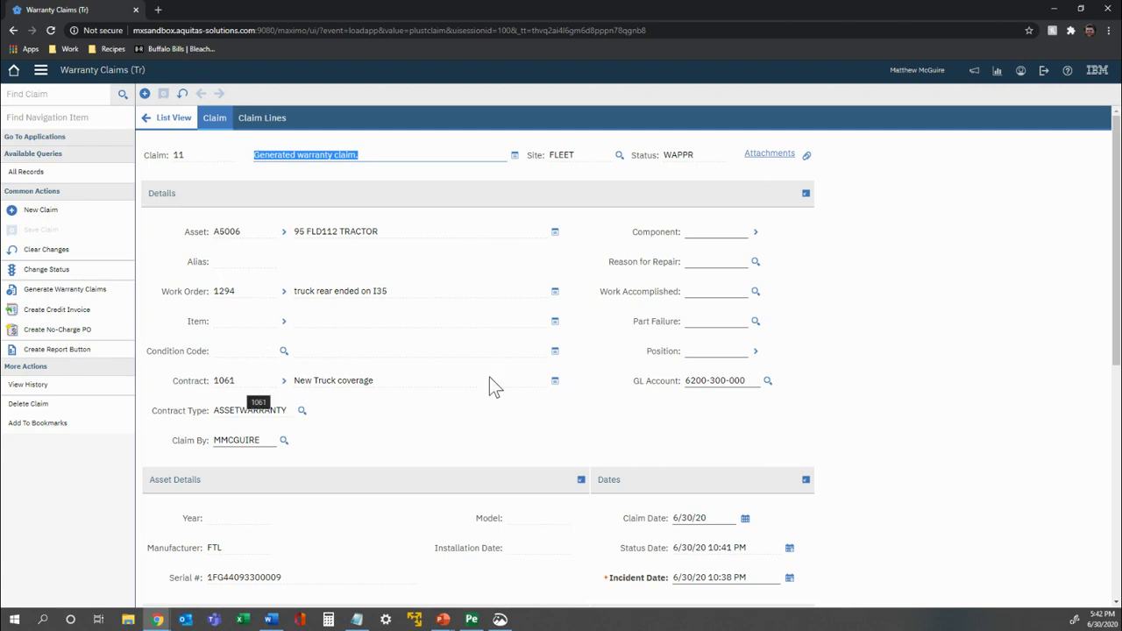
pyautogui.scroll(-2, 722, 386)
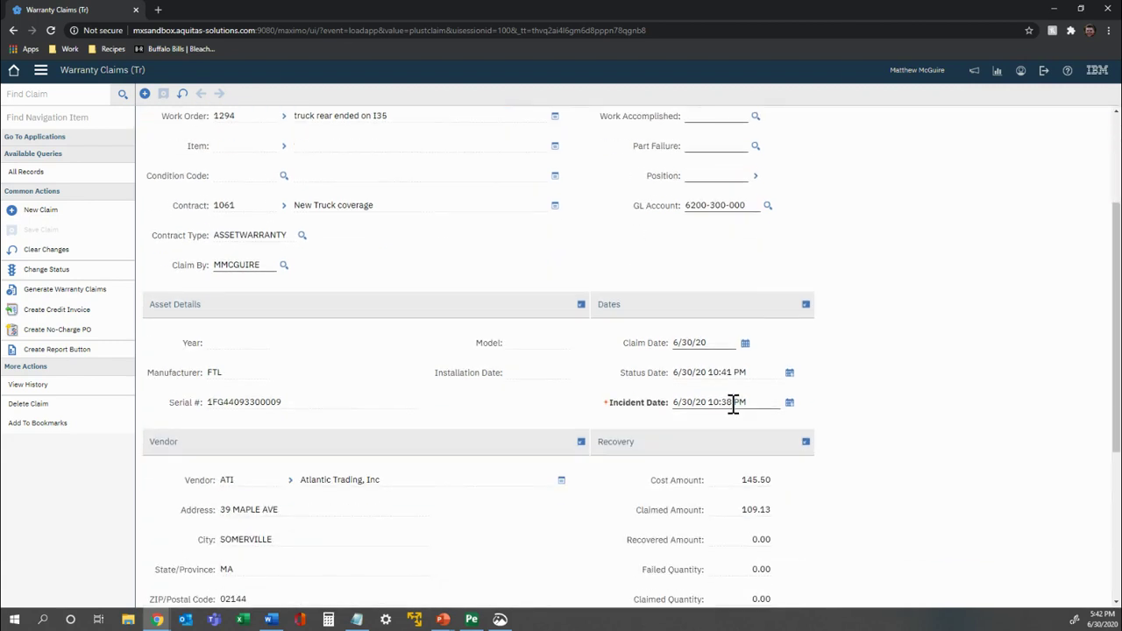
pyautogui.scroll(-1, 487, 410)
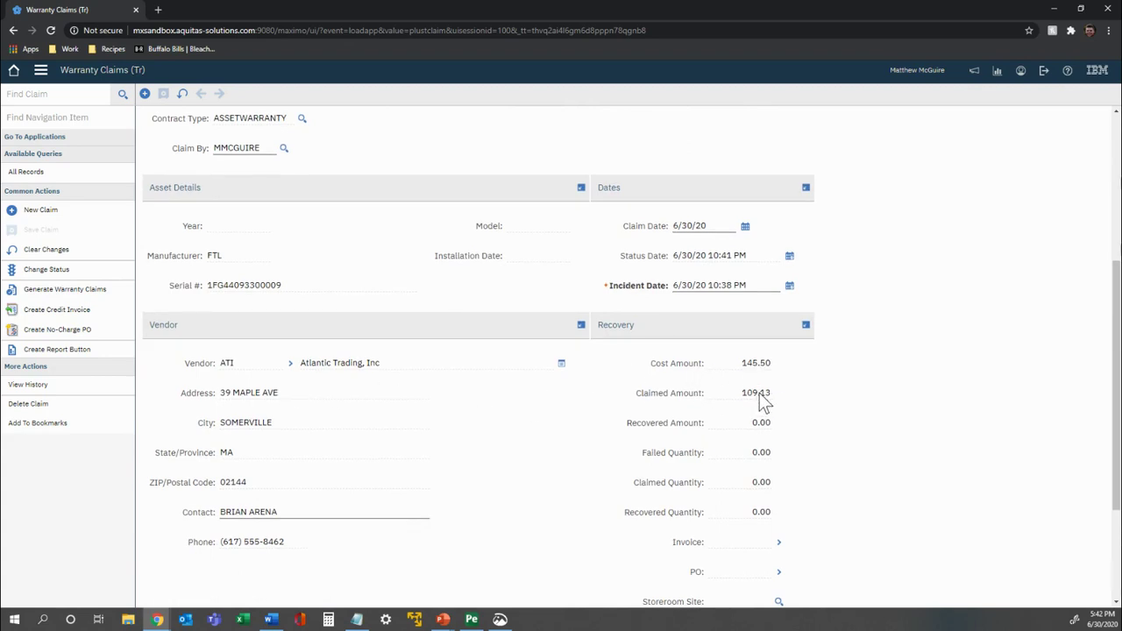
pyautogui.scroll(-1, 759, 395)
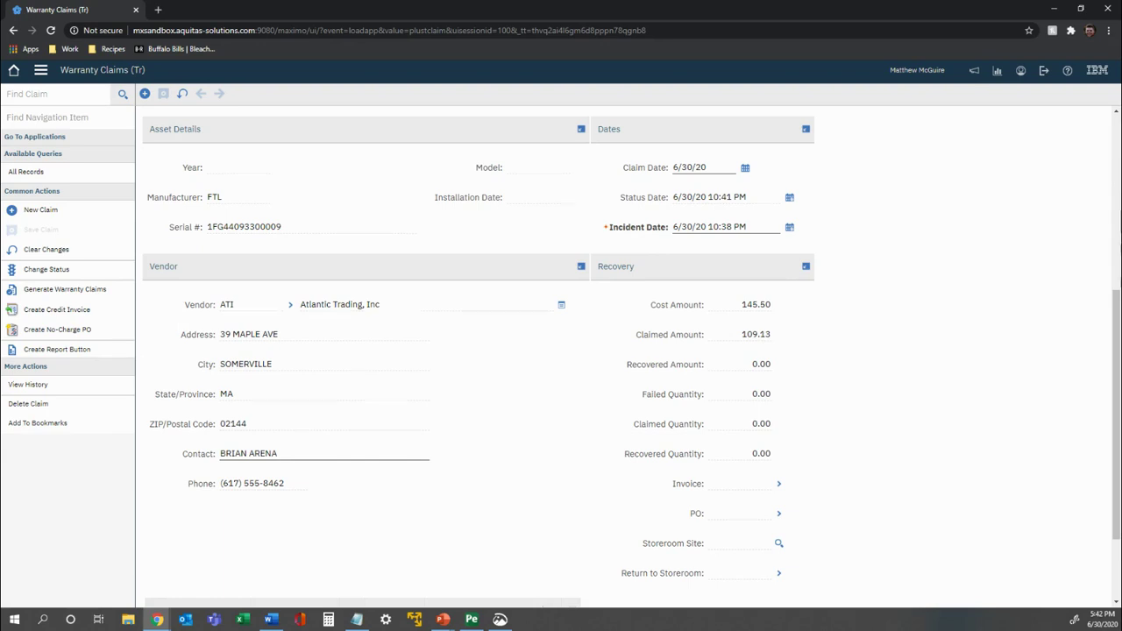
pyautogui.scroll(5, 283, 311)
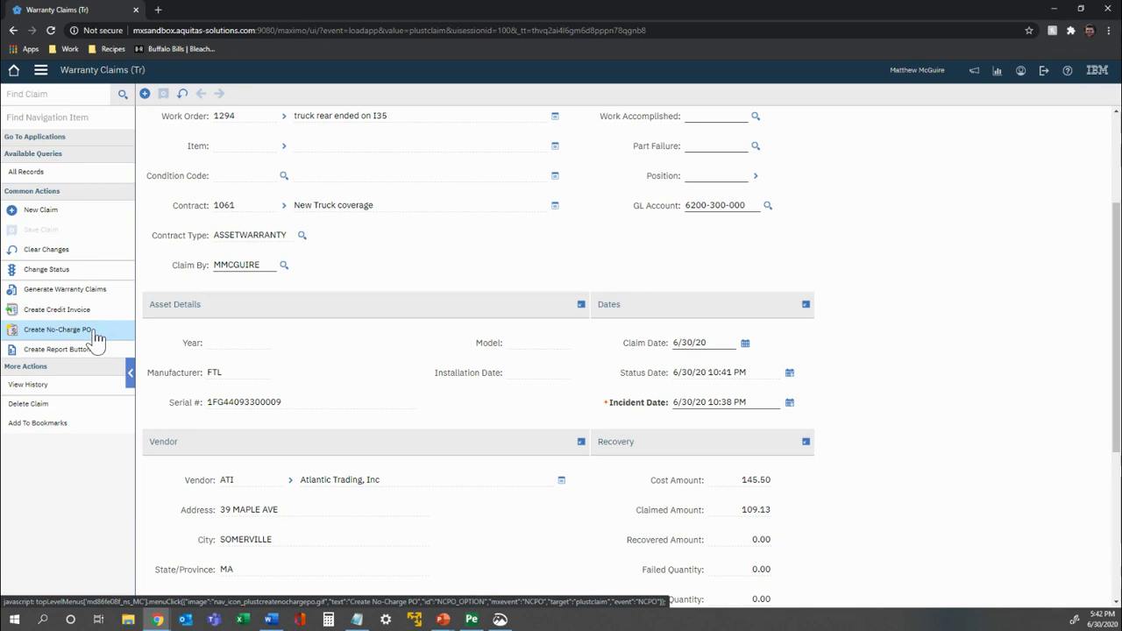
# Step: Try to create a credit invoice from the claim while it is still waiting on approval
pyautogui.click(90, 310)
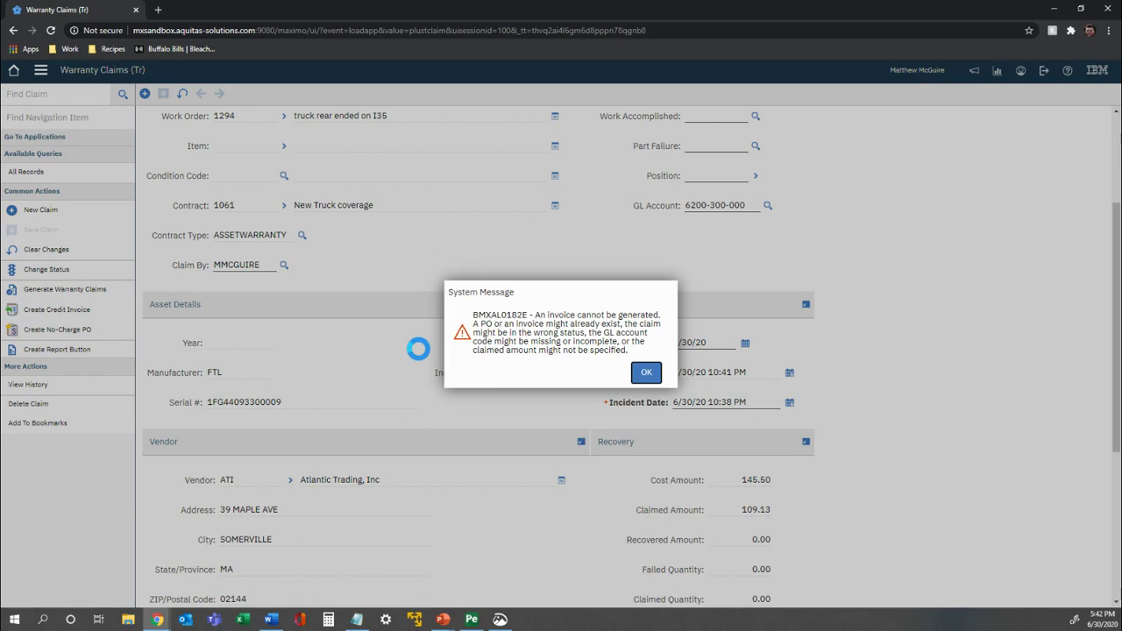
pyautogui.click(646, 373)
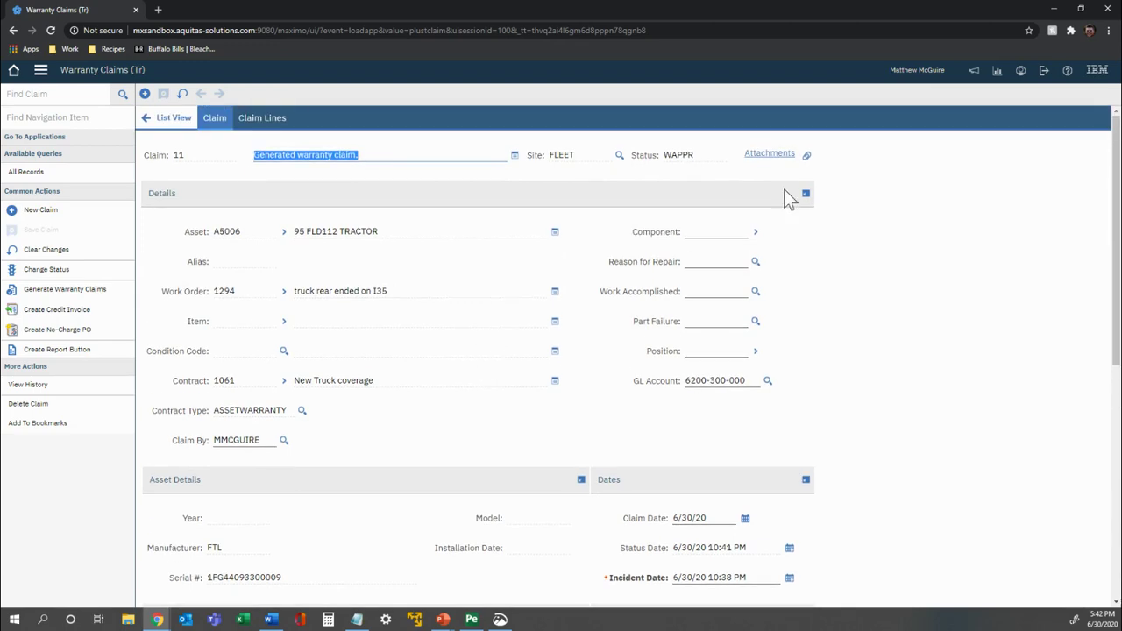
# Step: Change the warranty claim's status to Approved and create its credit invoice
pyautogui.click(84, 269)
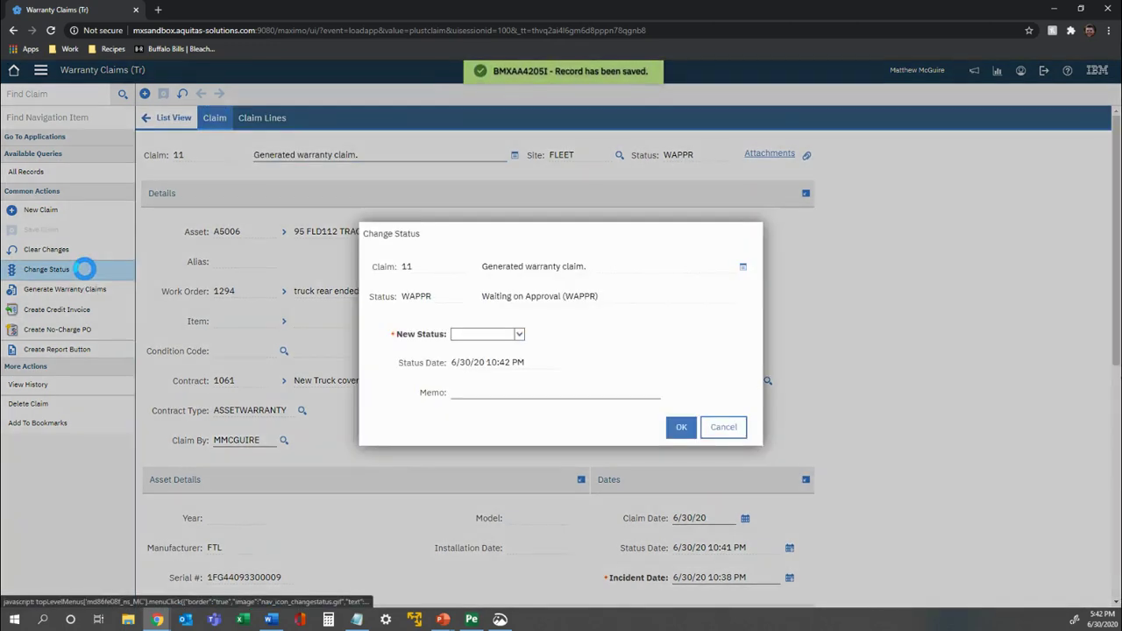
pyautogui.click(507, 334)
pyautogui.click(500, 349)
pyautogui.click(680, 427)
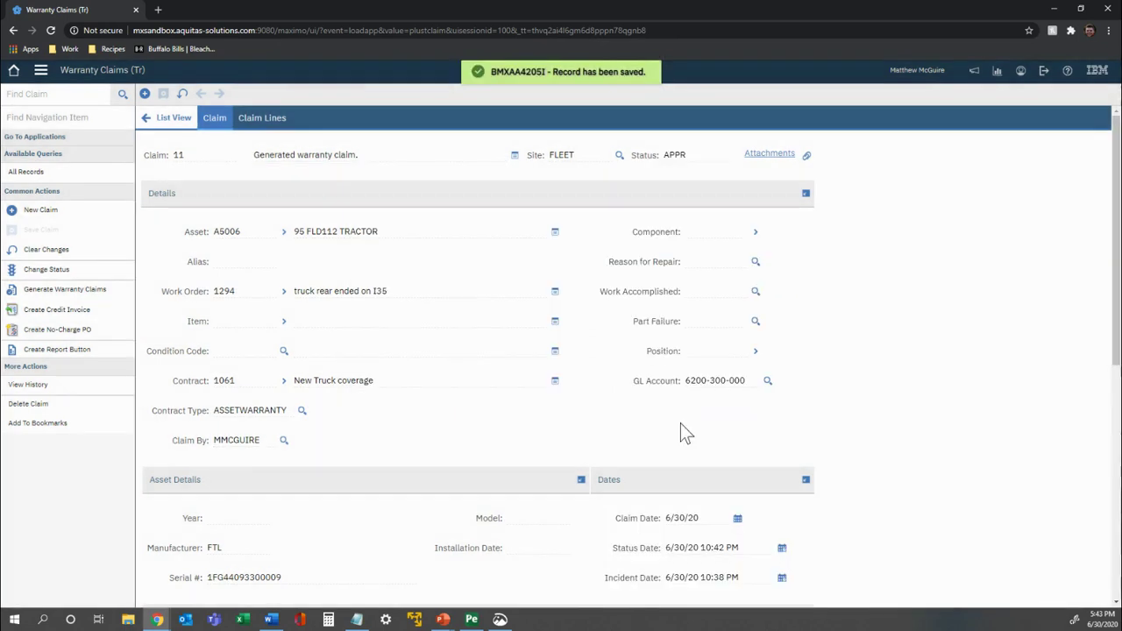
pyautogui.click(83, 311)
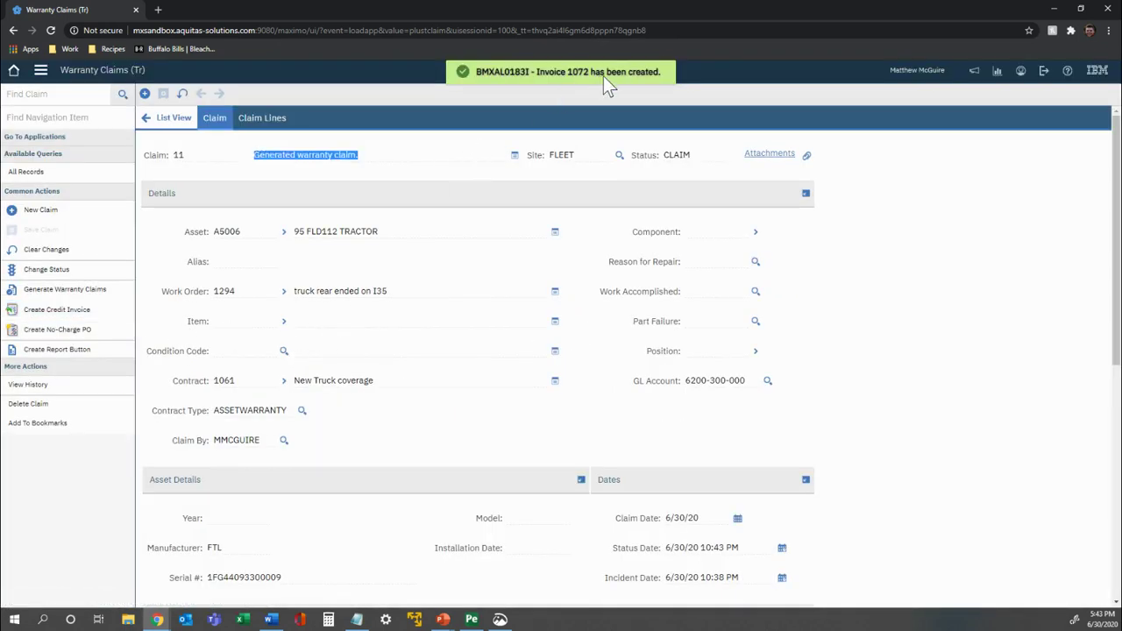
# Step: Switch to Invoices (Tr), open the credit invoice for the warranty claim and approve it without closing a PO
pyautogui.click(41, 70)
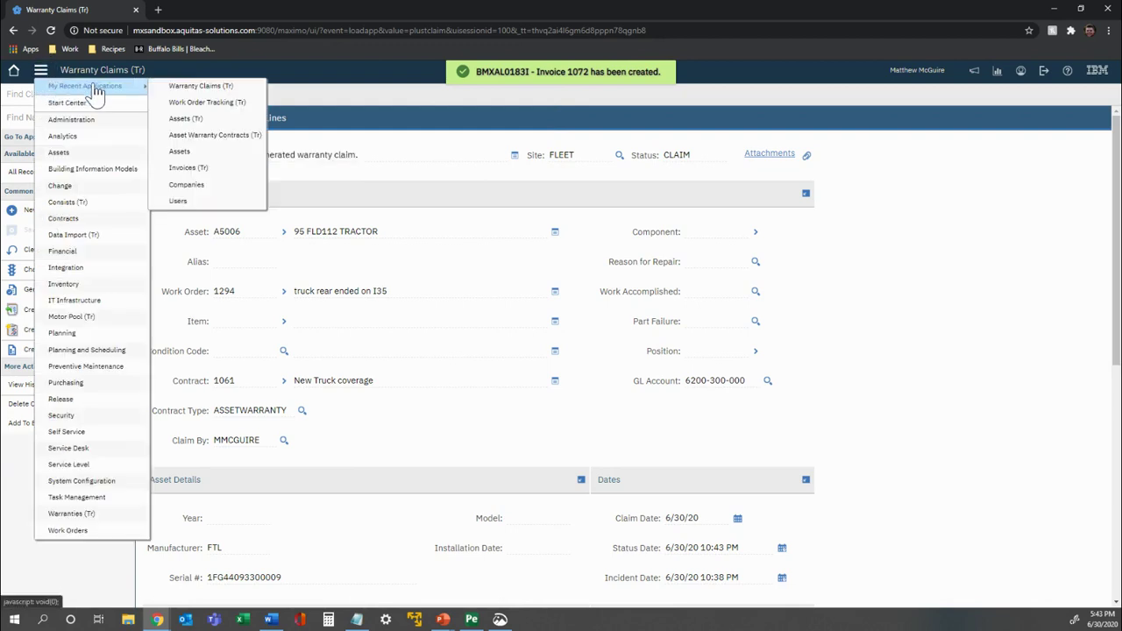
pyautogui.moveTo(113, 384)
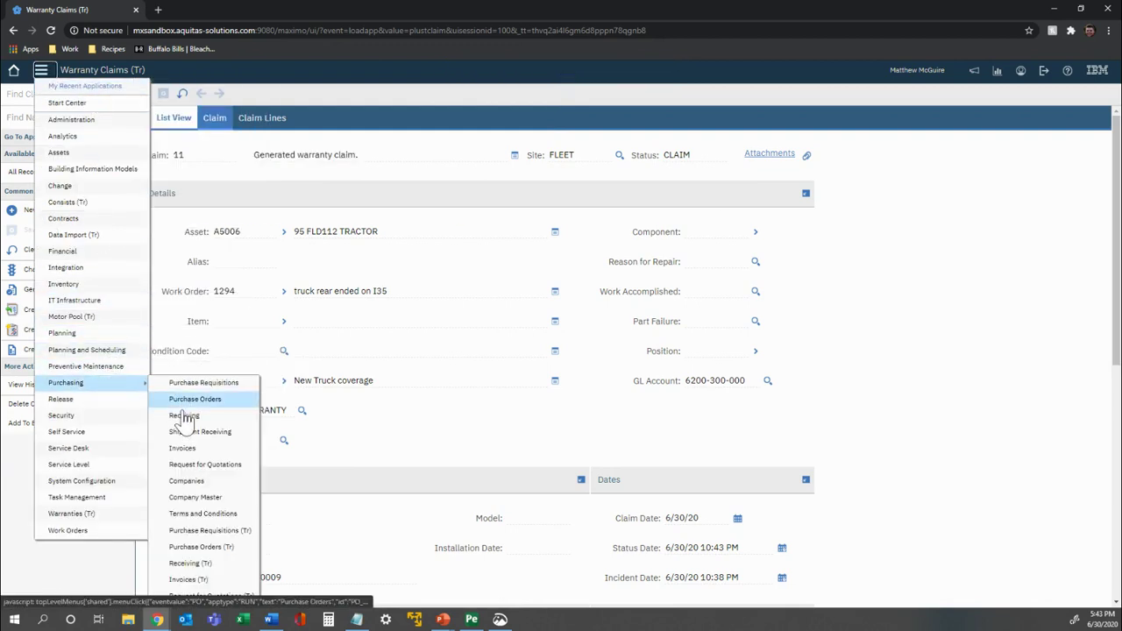
pyautogui.click(202, 581)
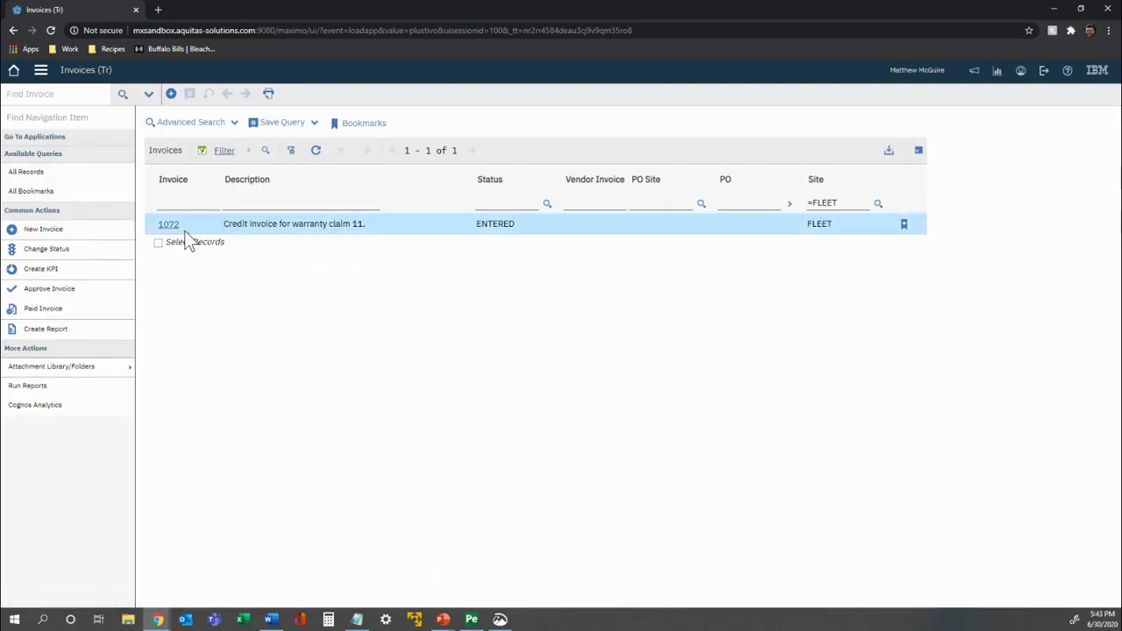
pyautogui.click(170, 226)
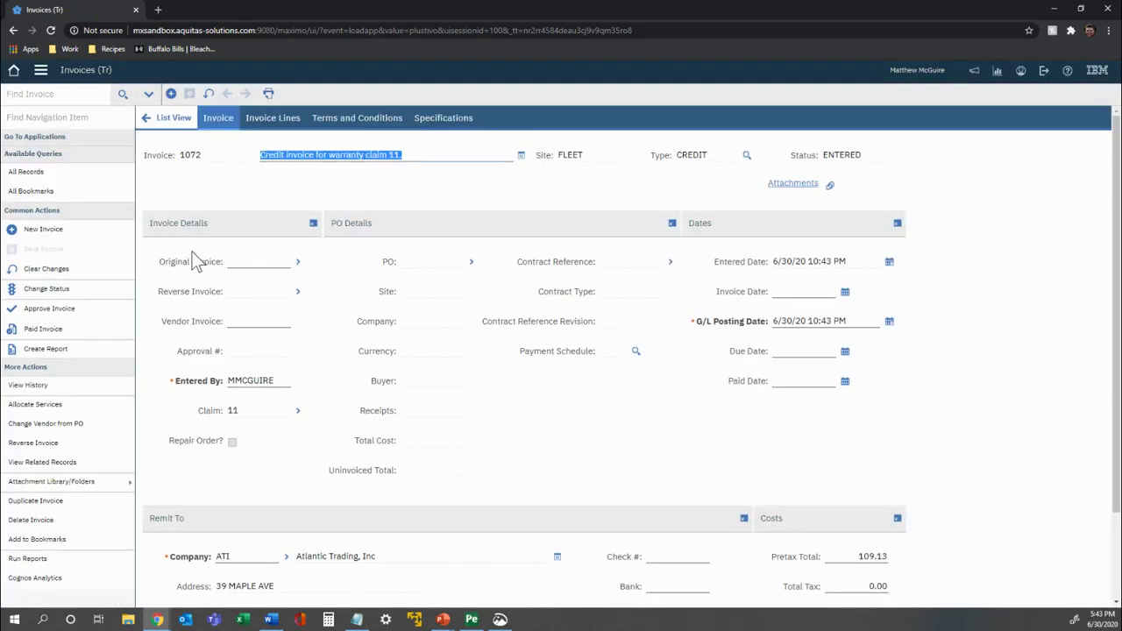
pyautogui.click(83, 318)
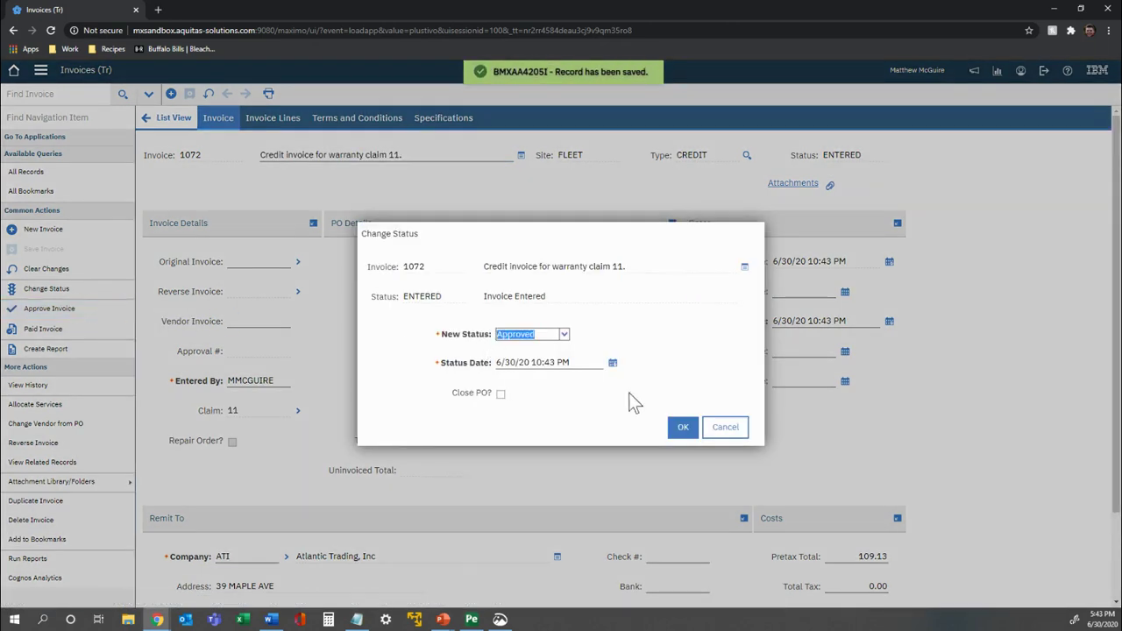
pyautogui.click(686, 429)
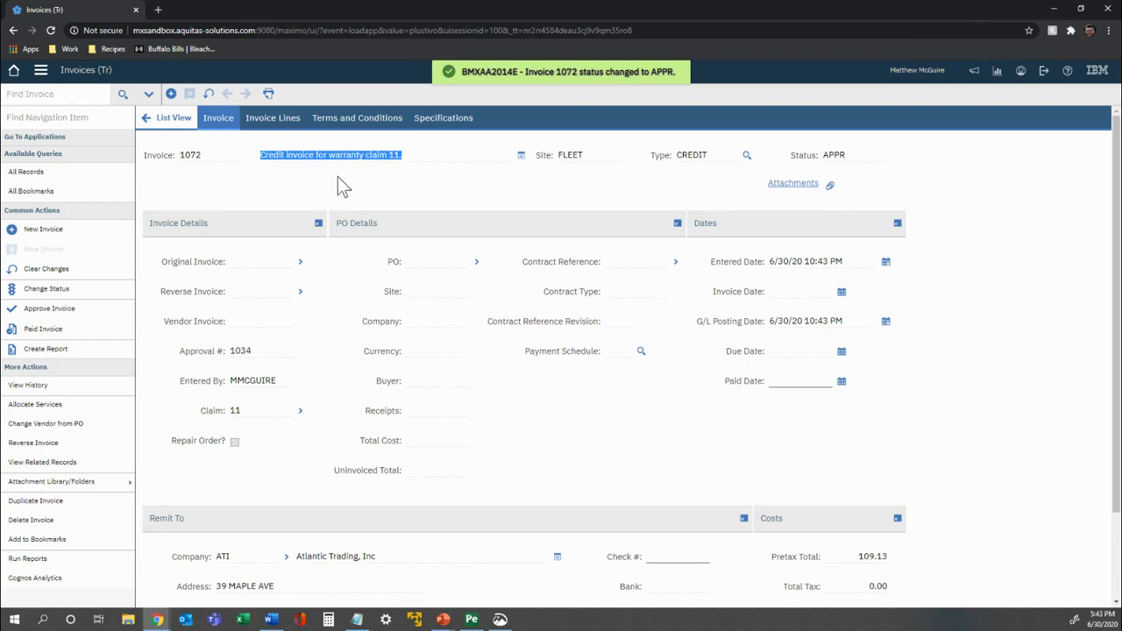
# Step: Go from the credit invoice to its related record in Warranty Claims (Tr)
pyautogui.click(299, 409)
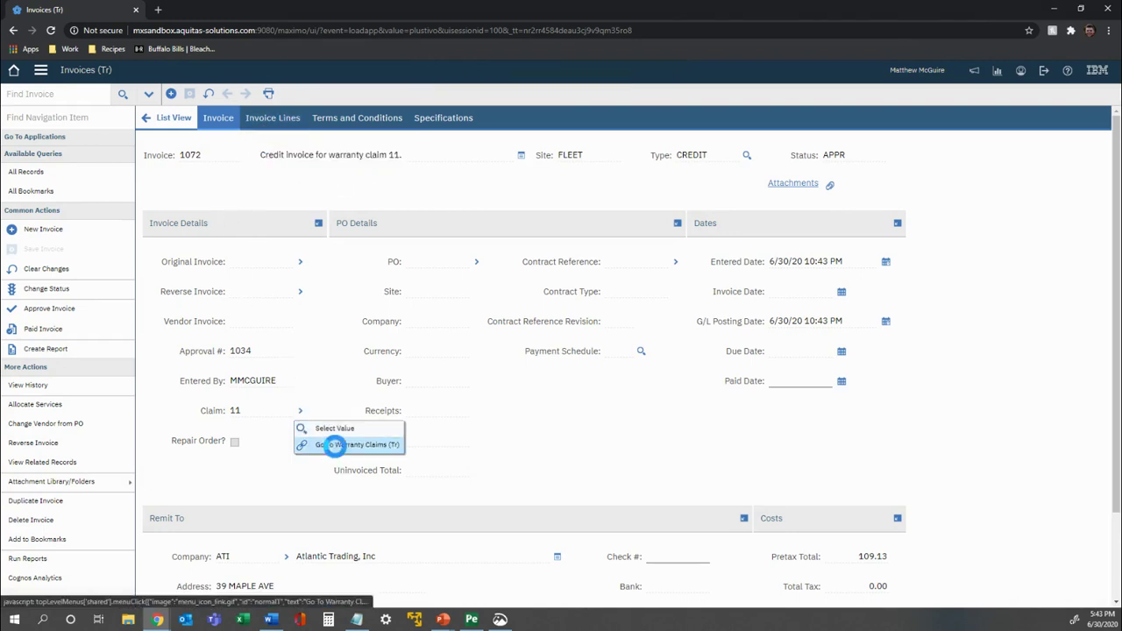
pyautogui.click(338, 447)
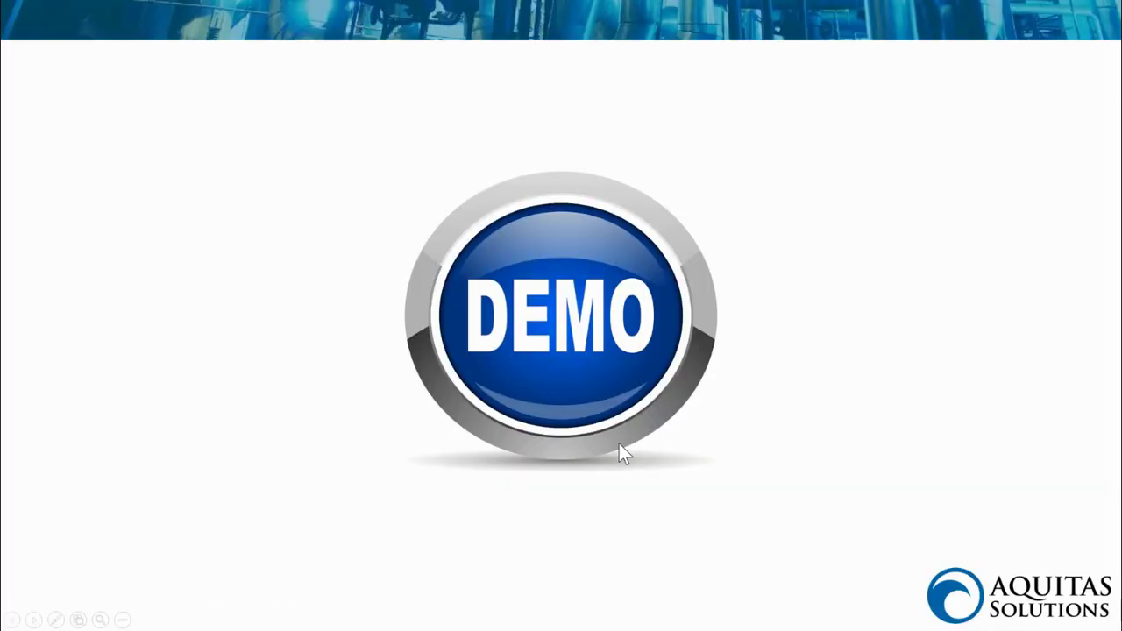
pyautogui.click(619, 443)
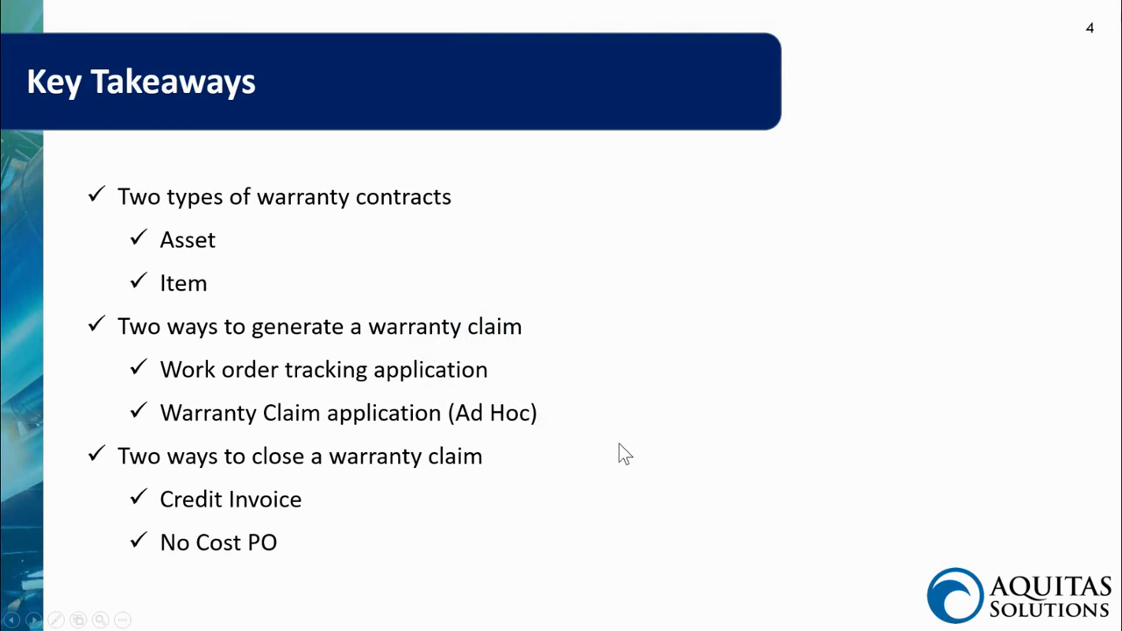